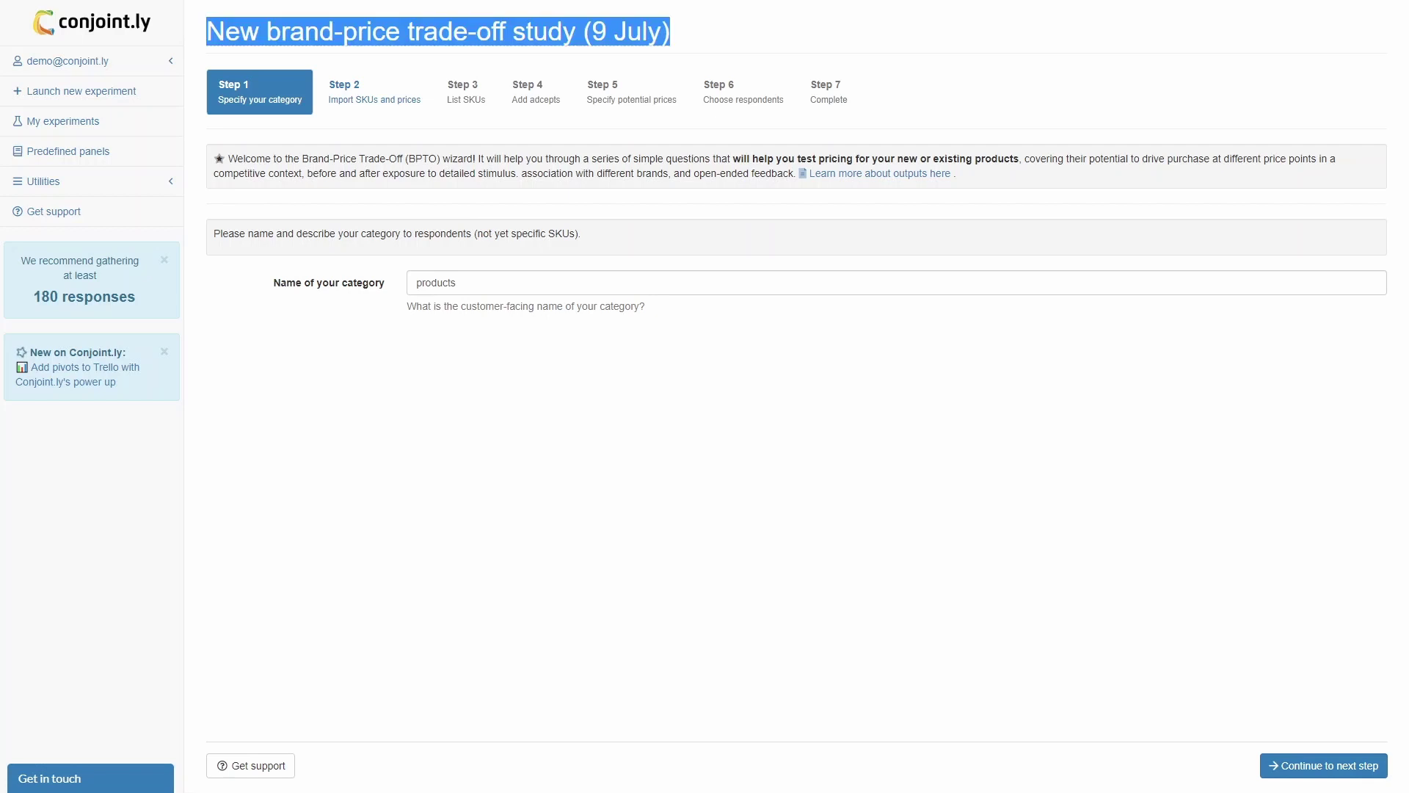
Title the study 'Soft Drink Can Study' with category 'Soft Drink Can (fruit-flavoured)'.
text(Soft Drink )
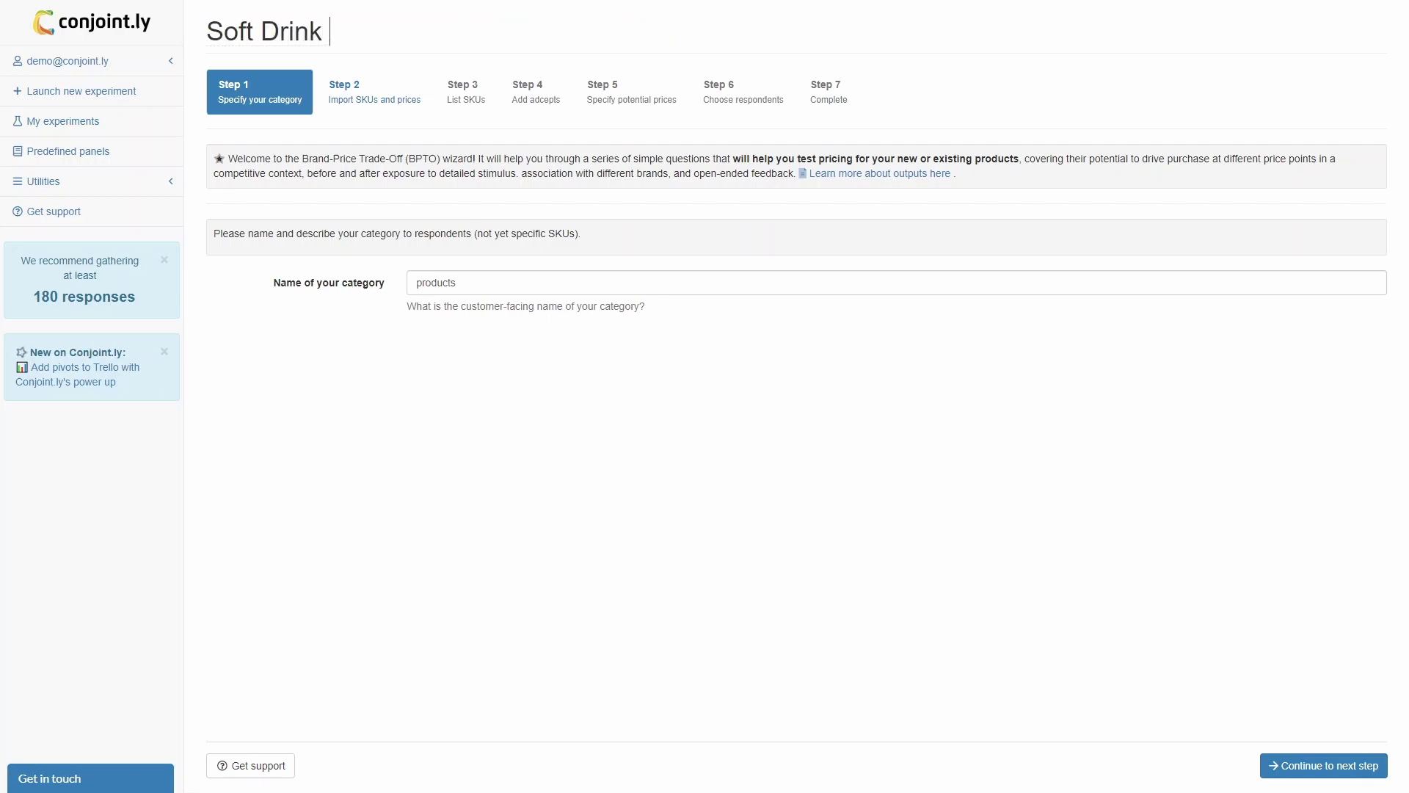
text(Can Study)
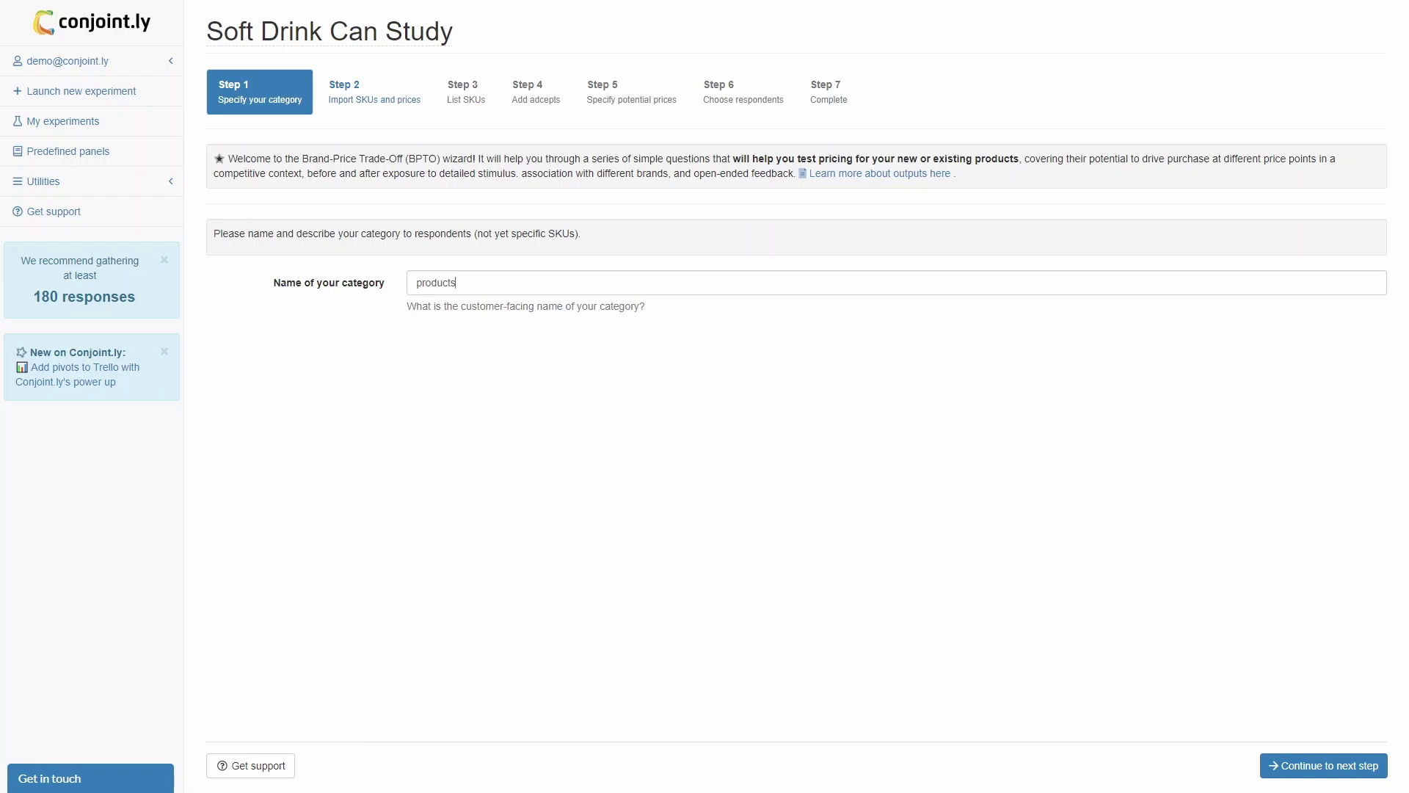
key(Tab)
text(Soft Drink Can (fruit-flavoured))
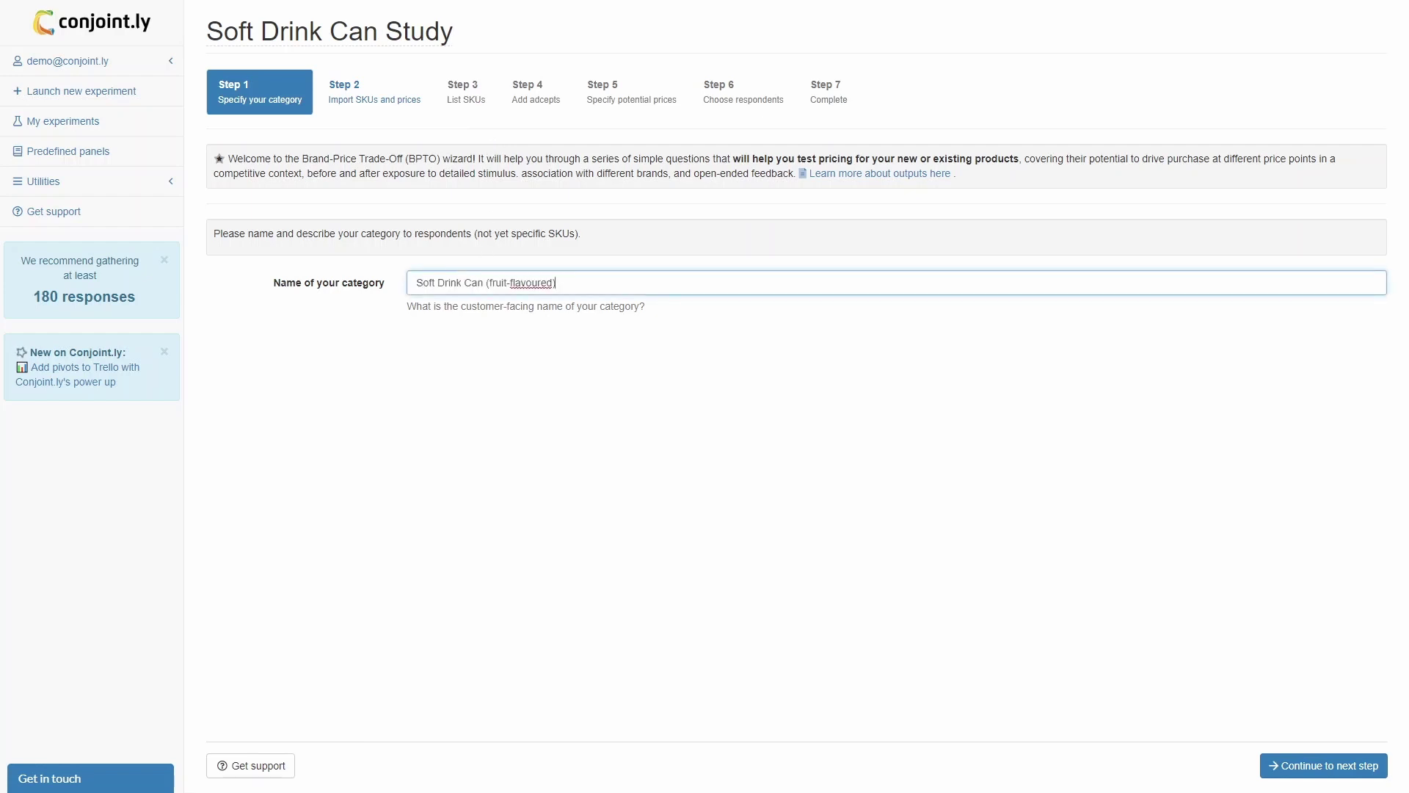
Copy the five Fresh competitor SKU rows from the spreadsheet.
key(alt+Tab)
key(ctrl+c)
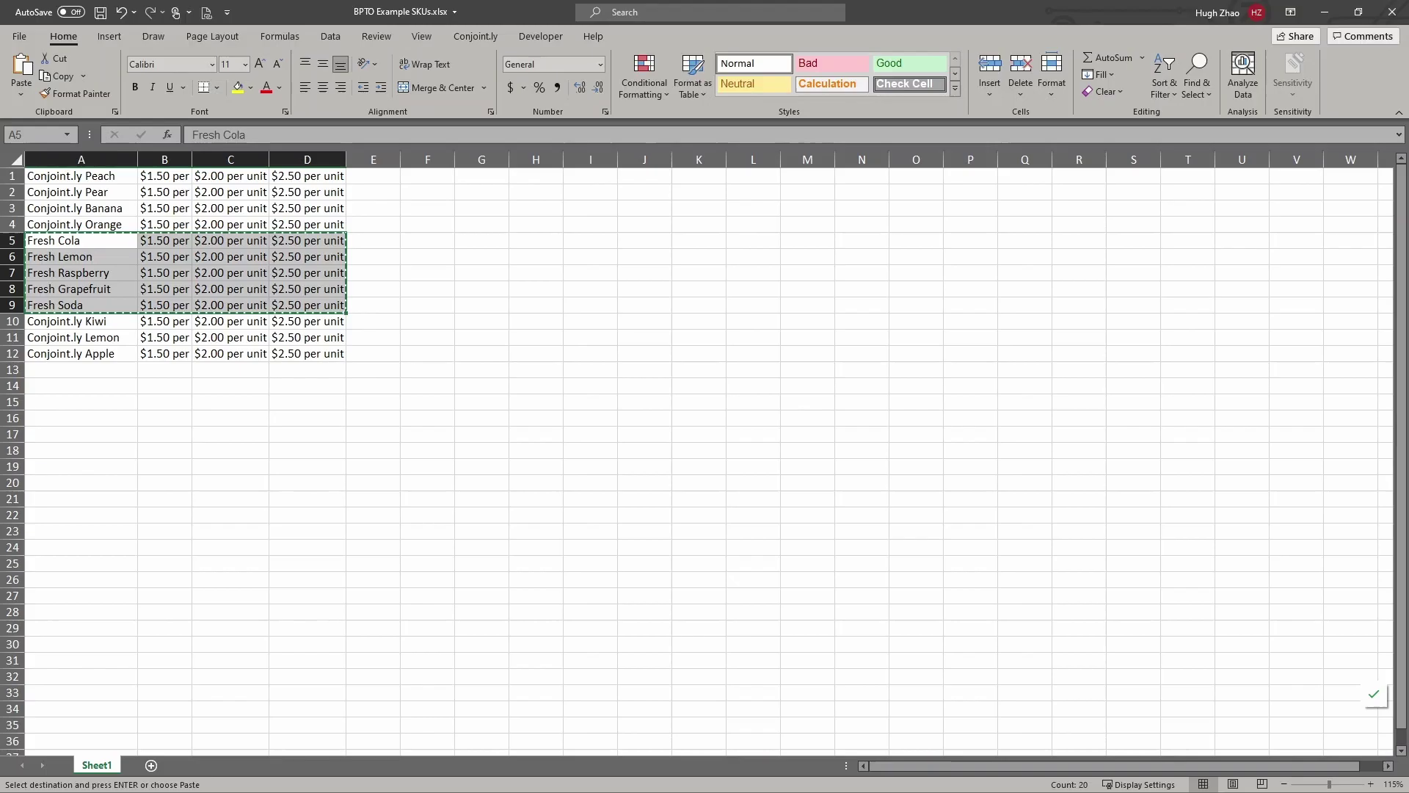
key(alt+Tab)
Paste the five Fresh competitor SKUs and the Kiwi, Lemon and Apple NPD SKUs with prices.
click(514, 363)
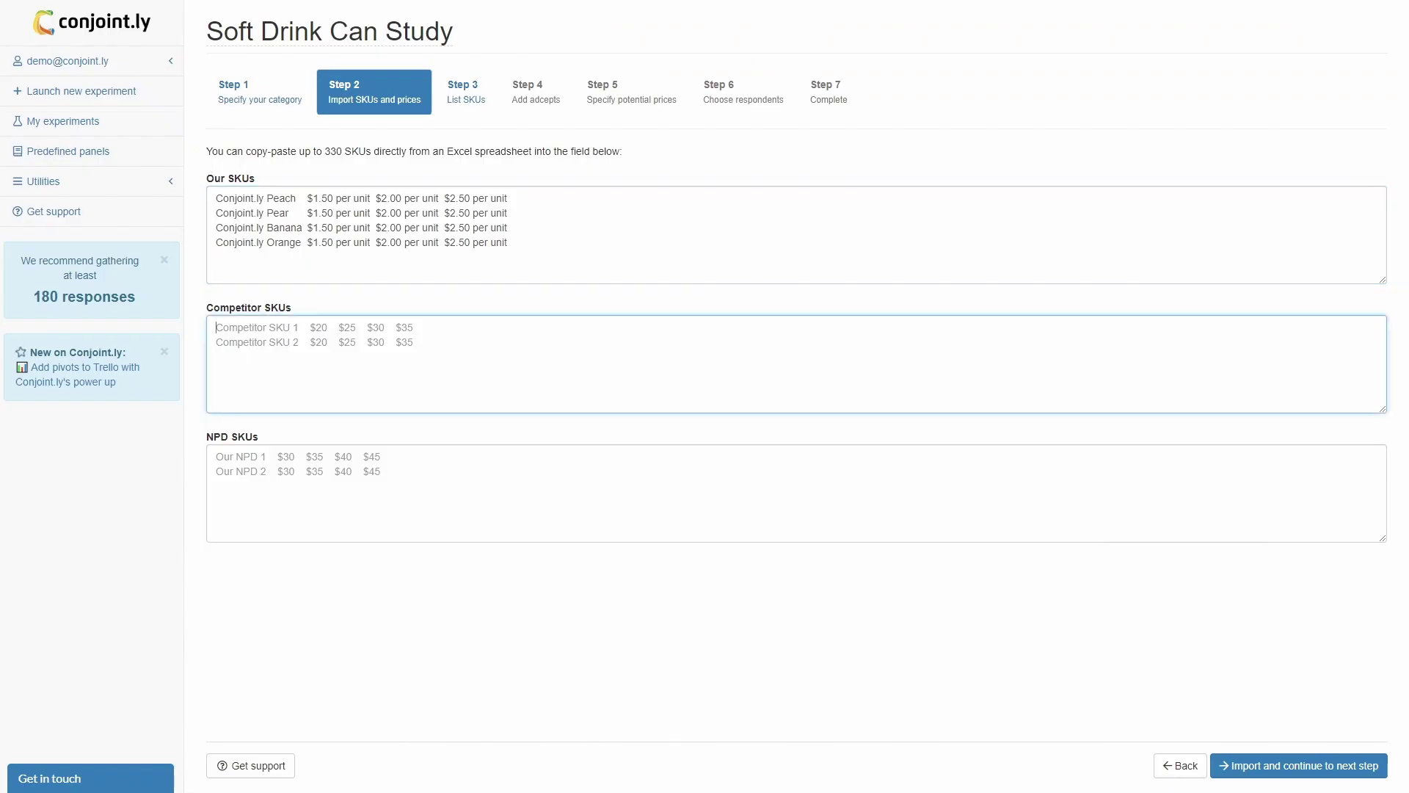
key(ctrl+v)
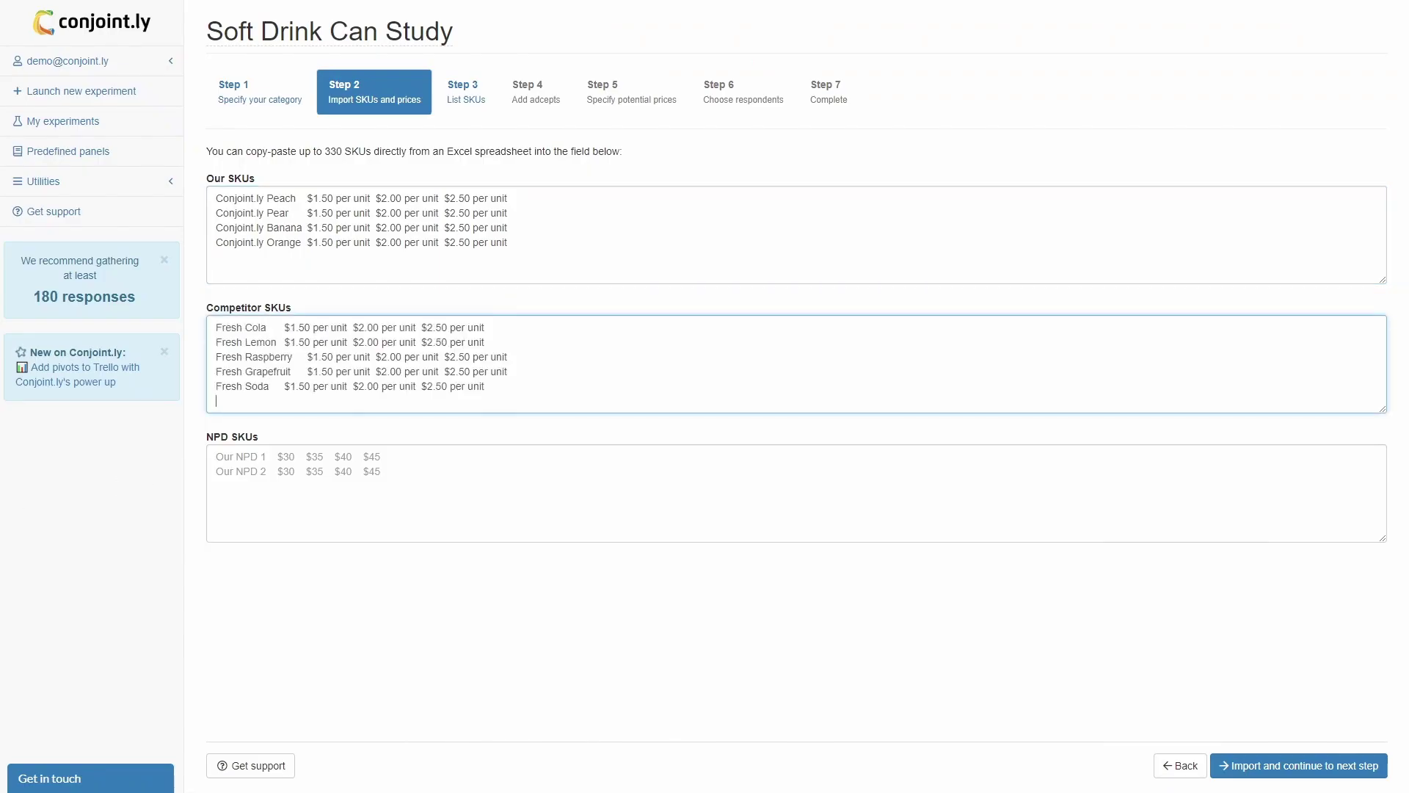
key(alt+Tab)
drag(69, 321, 327, 354)
key(ctrl+c)
key(alt+Tab)
key(Tab)
key(ctrl+v)
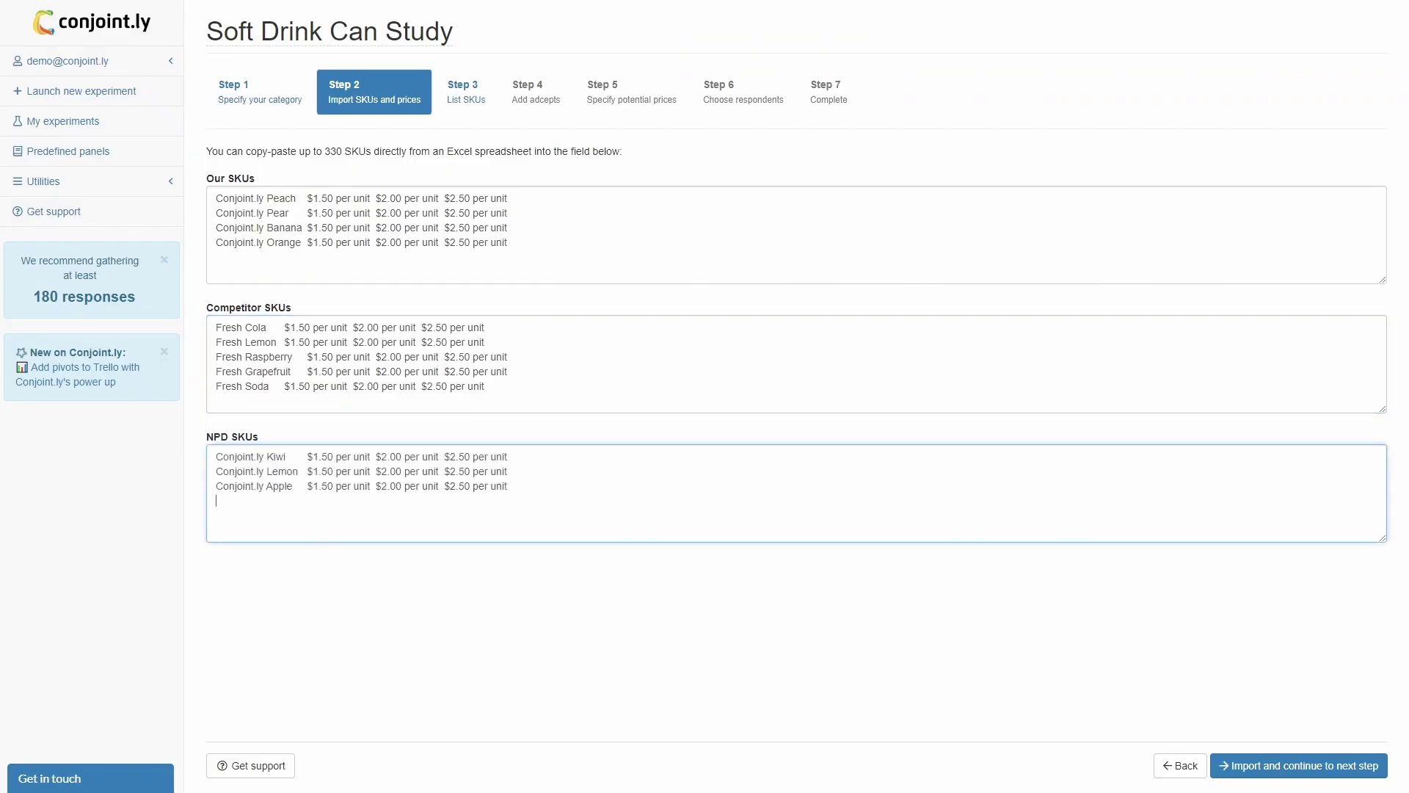
click(1295, 769)
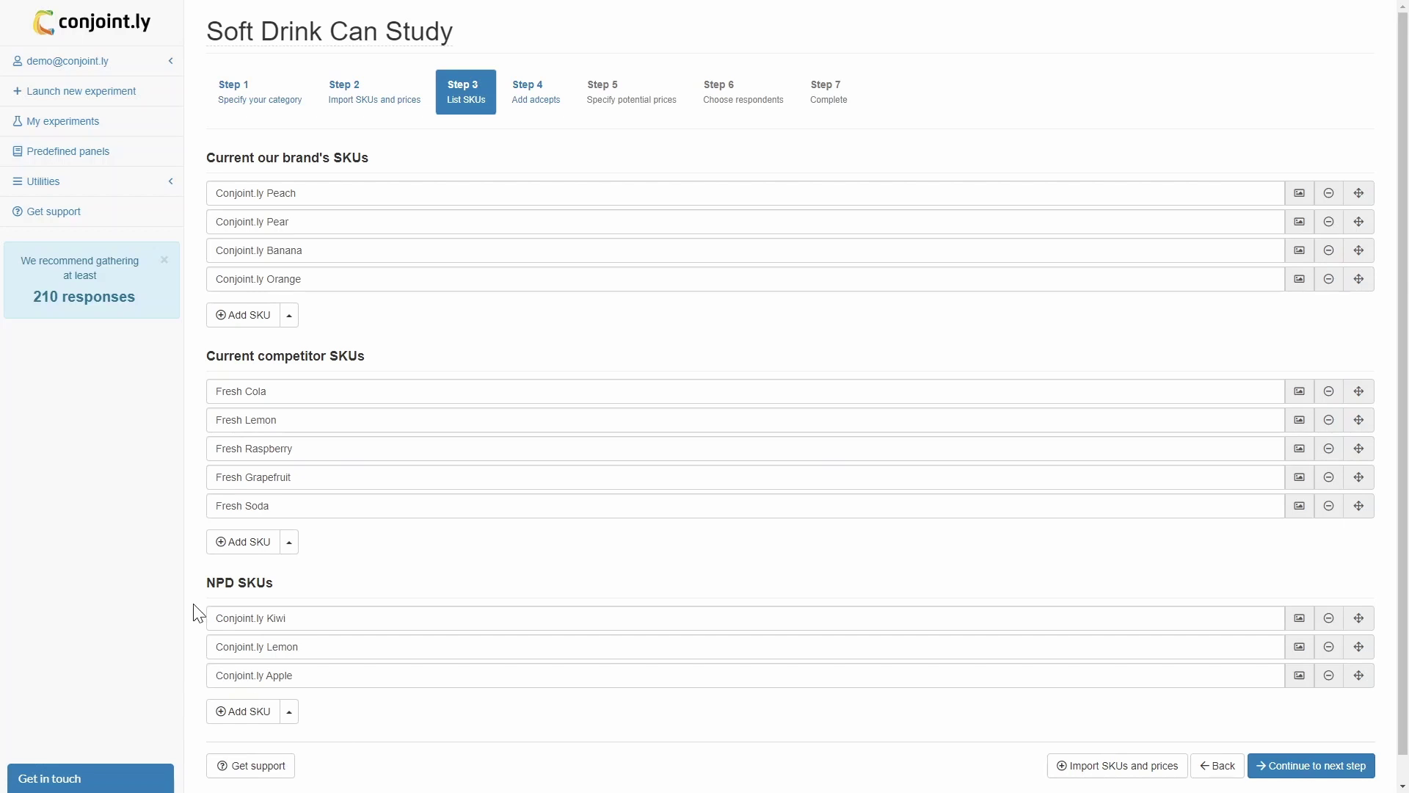
scroll(196, 612, down, 1)
Enable fancy formatting for the Peach SKU and insert the green Peach can image.
click(1295, 193)
click(500, 80)
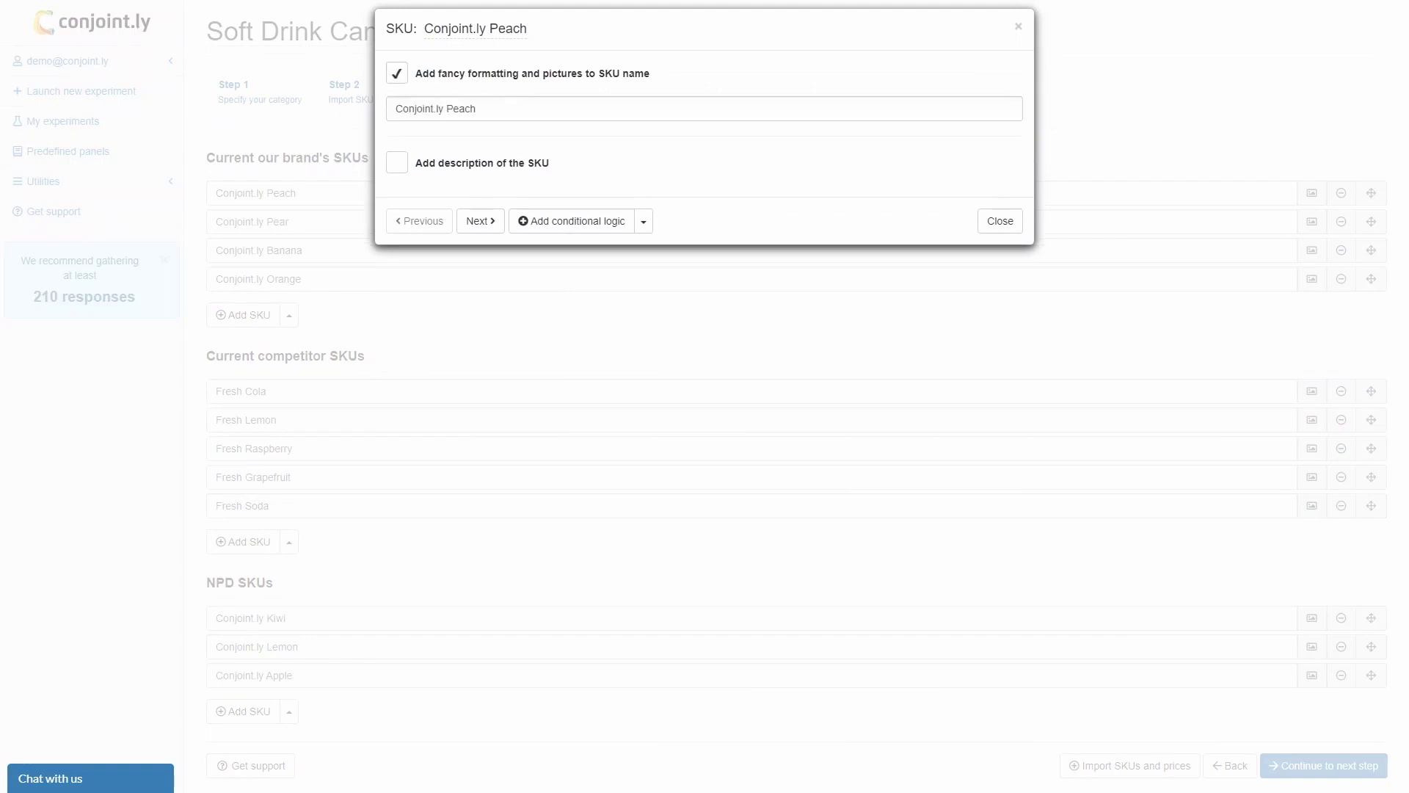
drag(428, 286, 518, 186)
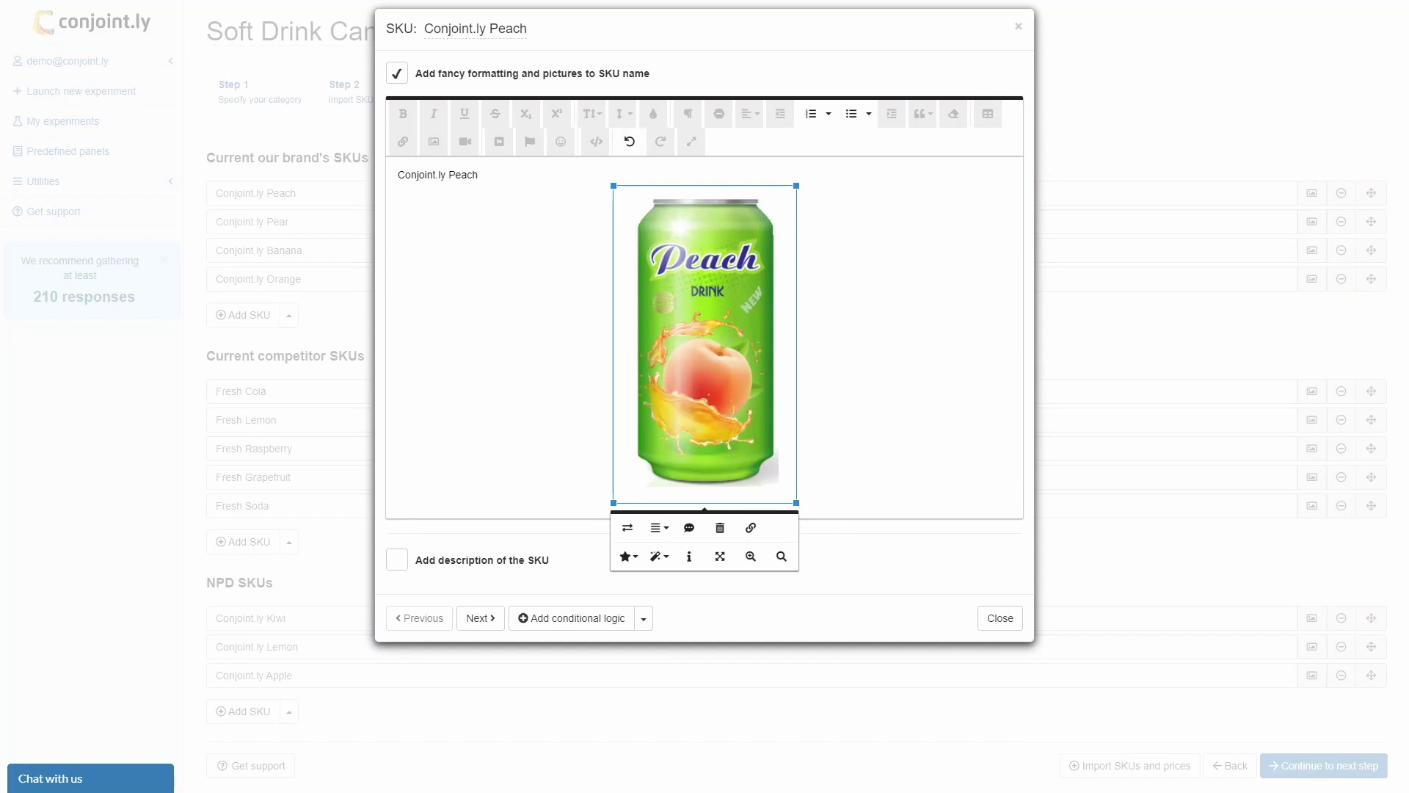
click(999, 618)
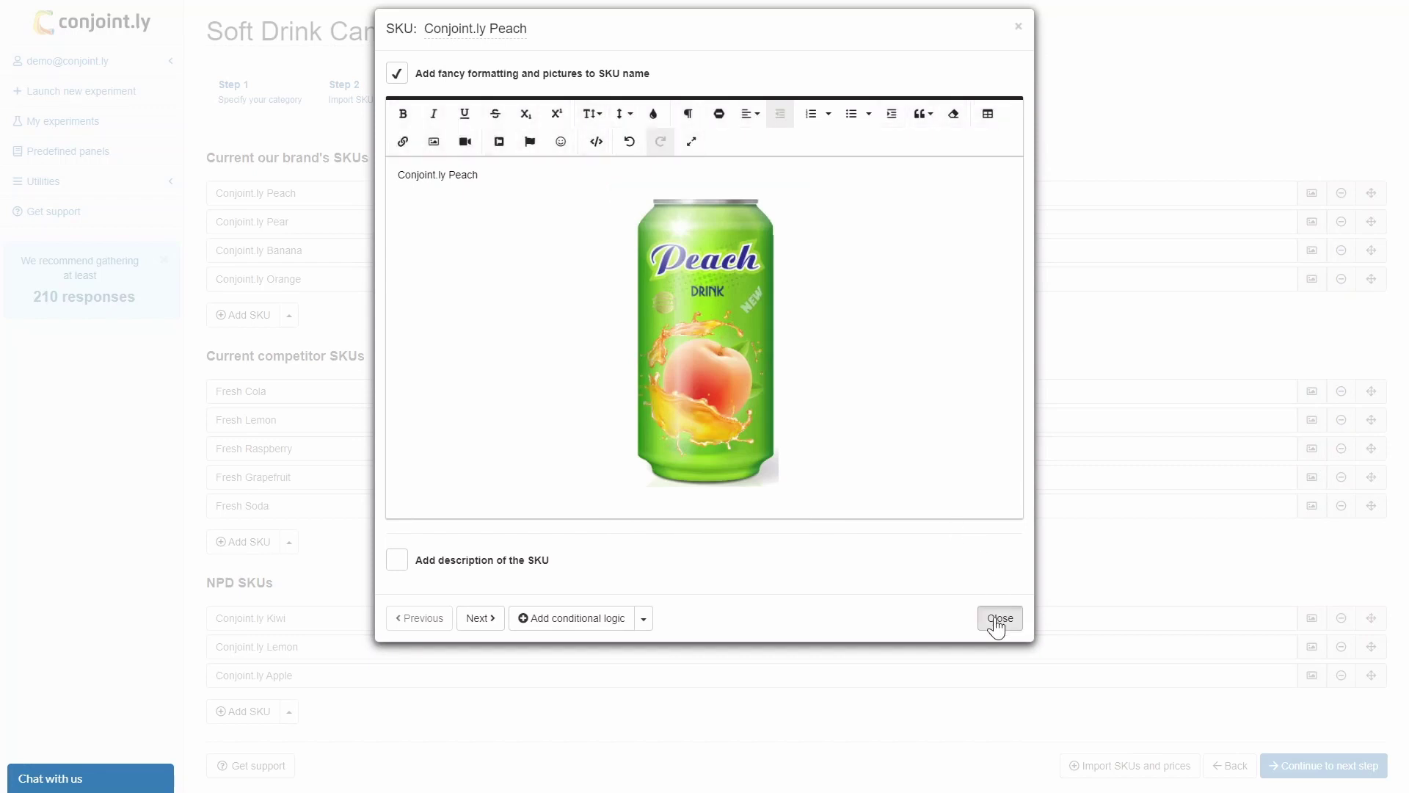
mouse_move(1361, 396)
mouse_down()
mouse_move(1352, 301)
mouse_move(1359, 418)
mouse_move(1358, 388)
mouse_up()
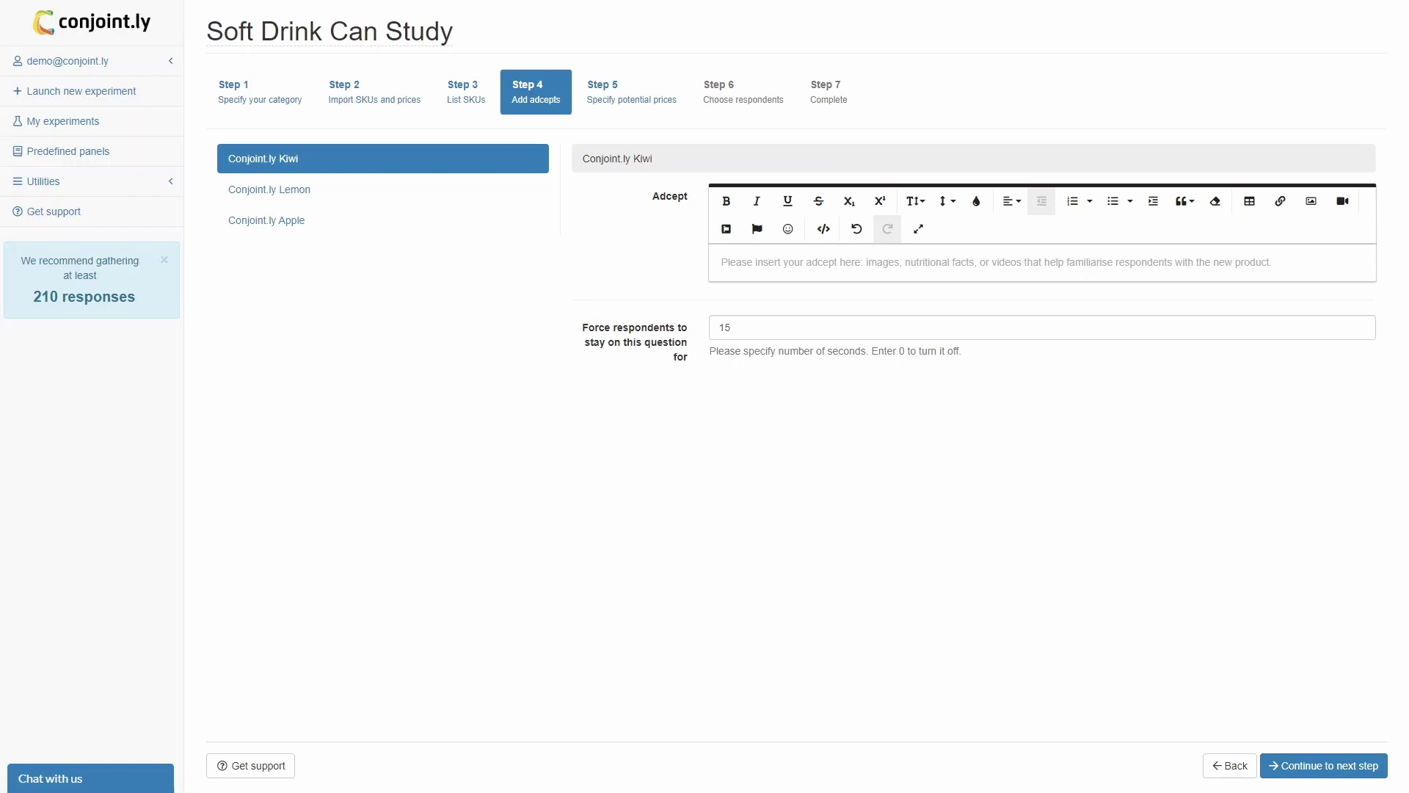
Upload the KIWI promotional image as the Kiwi adcept and continue to pricing.
drag(560, 132, 826, 255)
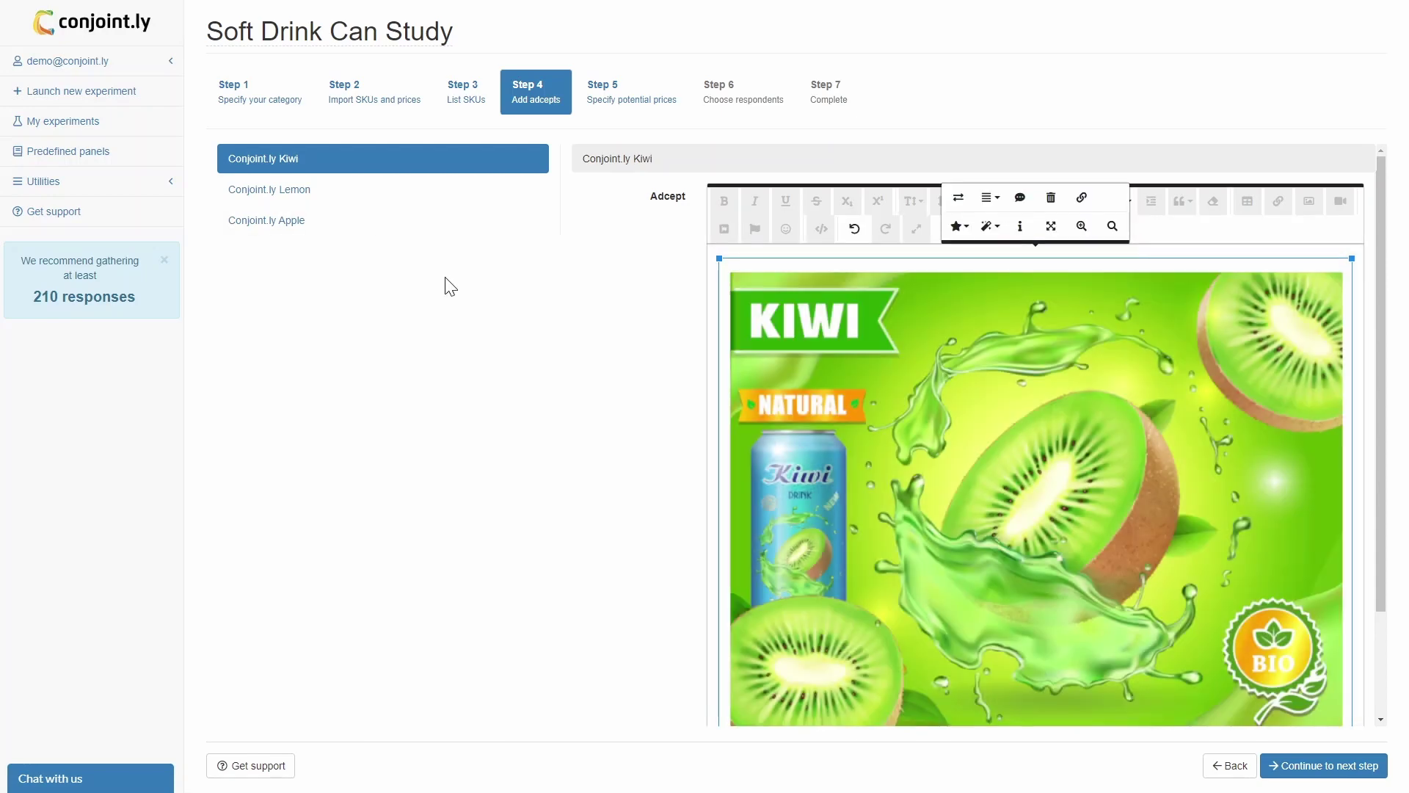
click(447, 286)
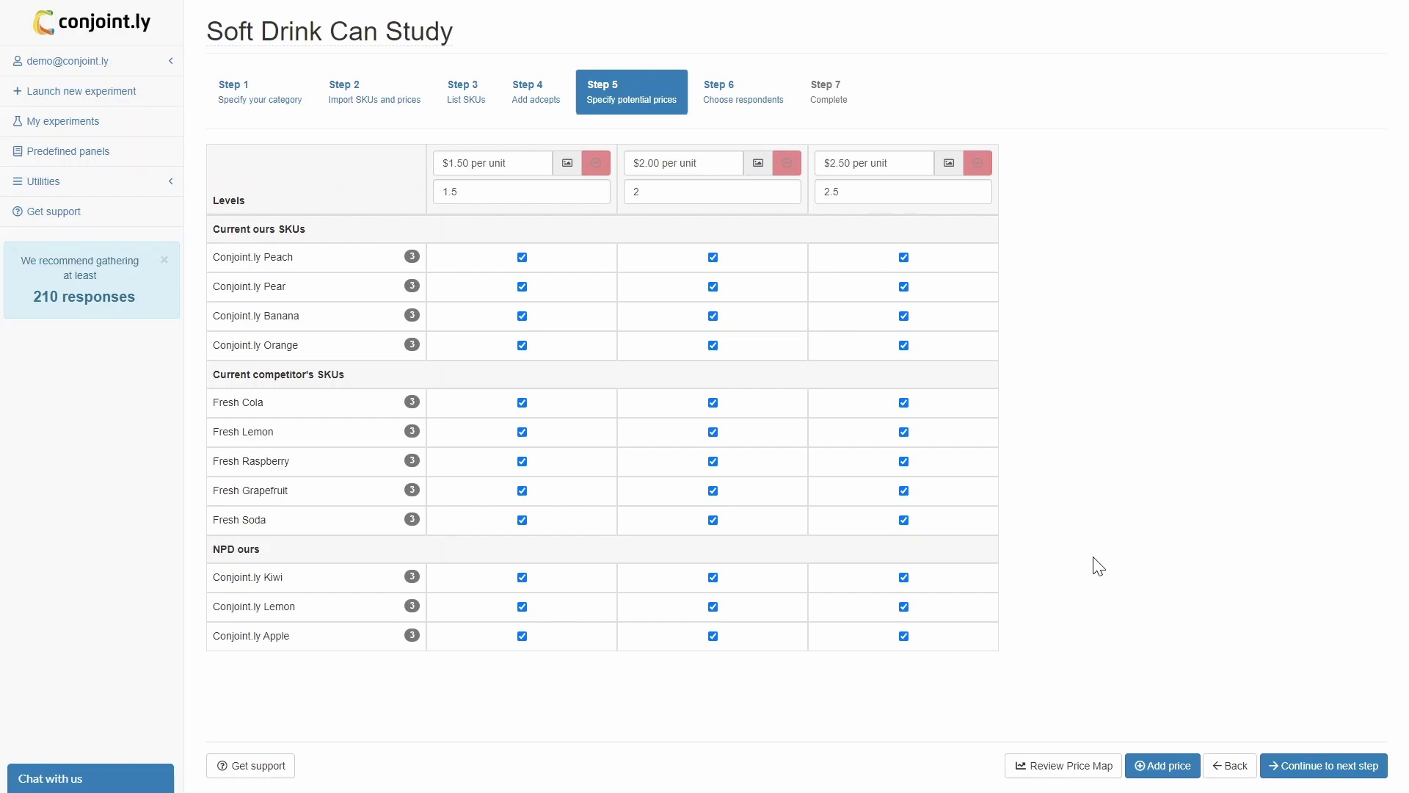
Add a fourth price level of $3.00 per unit.
click(1160, 766)
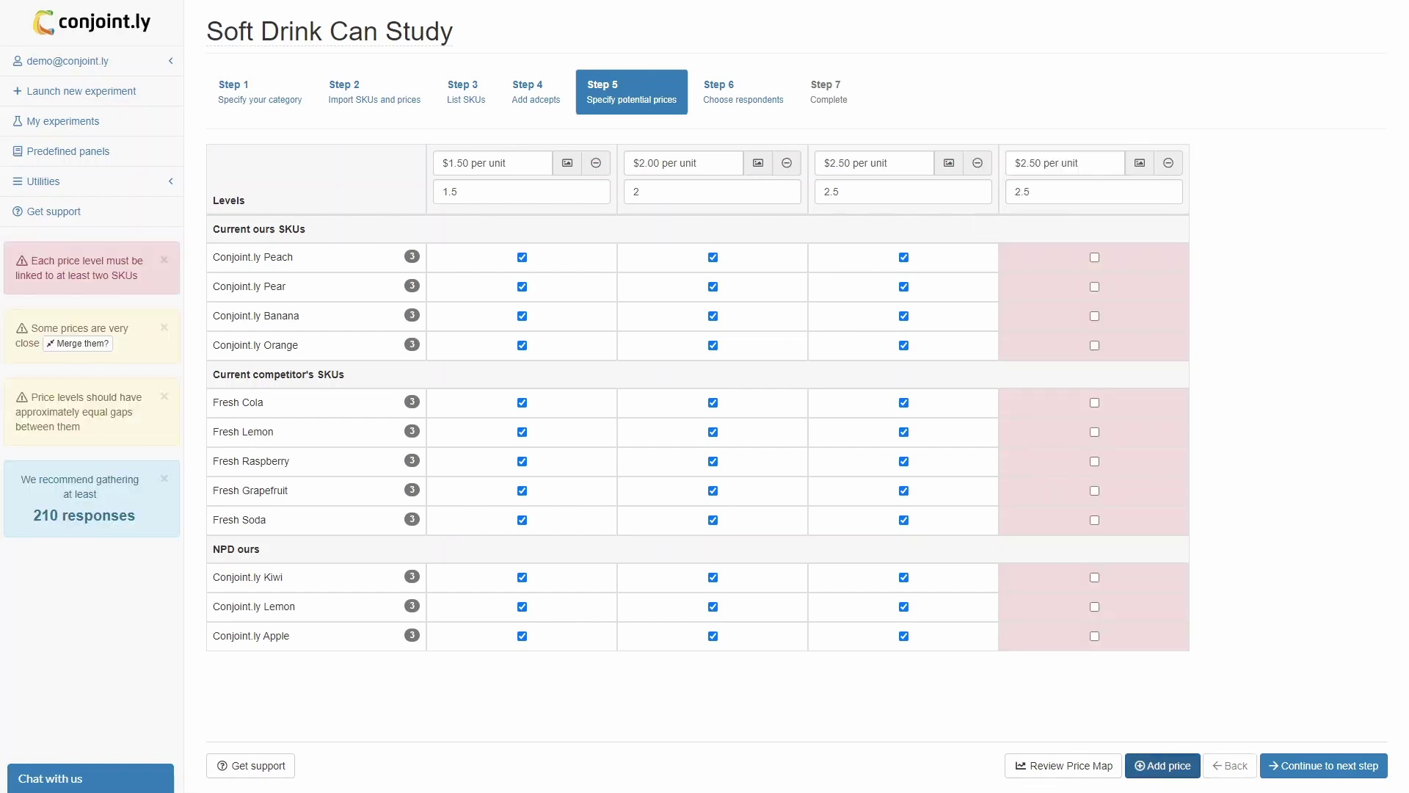
double_click(1037, 163)
text(3.50)
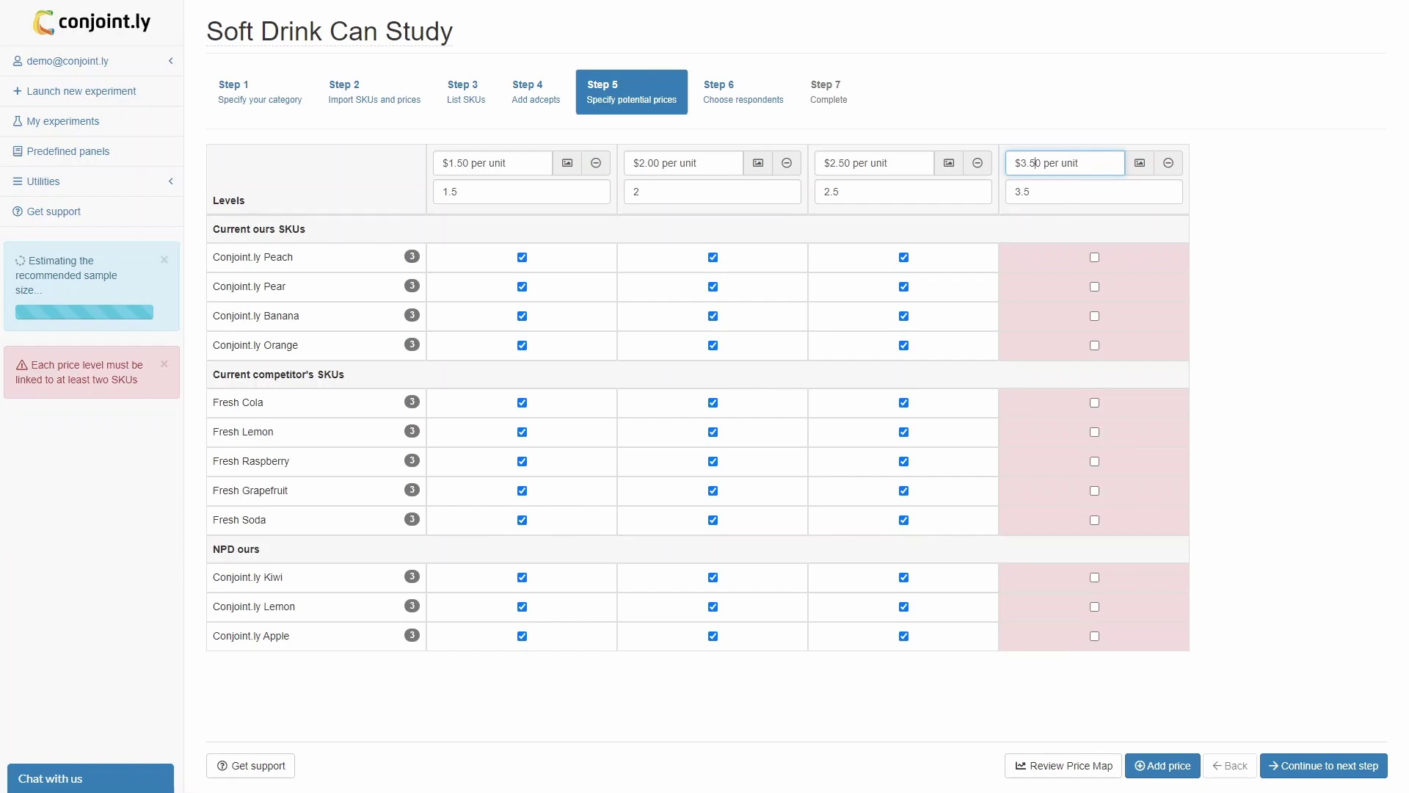
key(BackSpace)
text(0)
click(1019, 192)
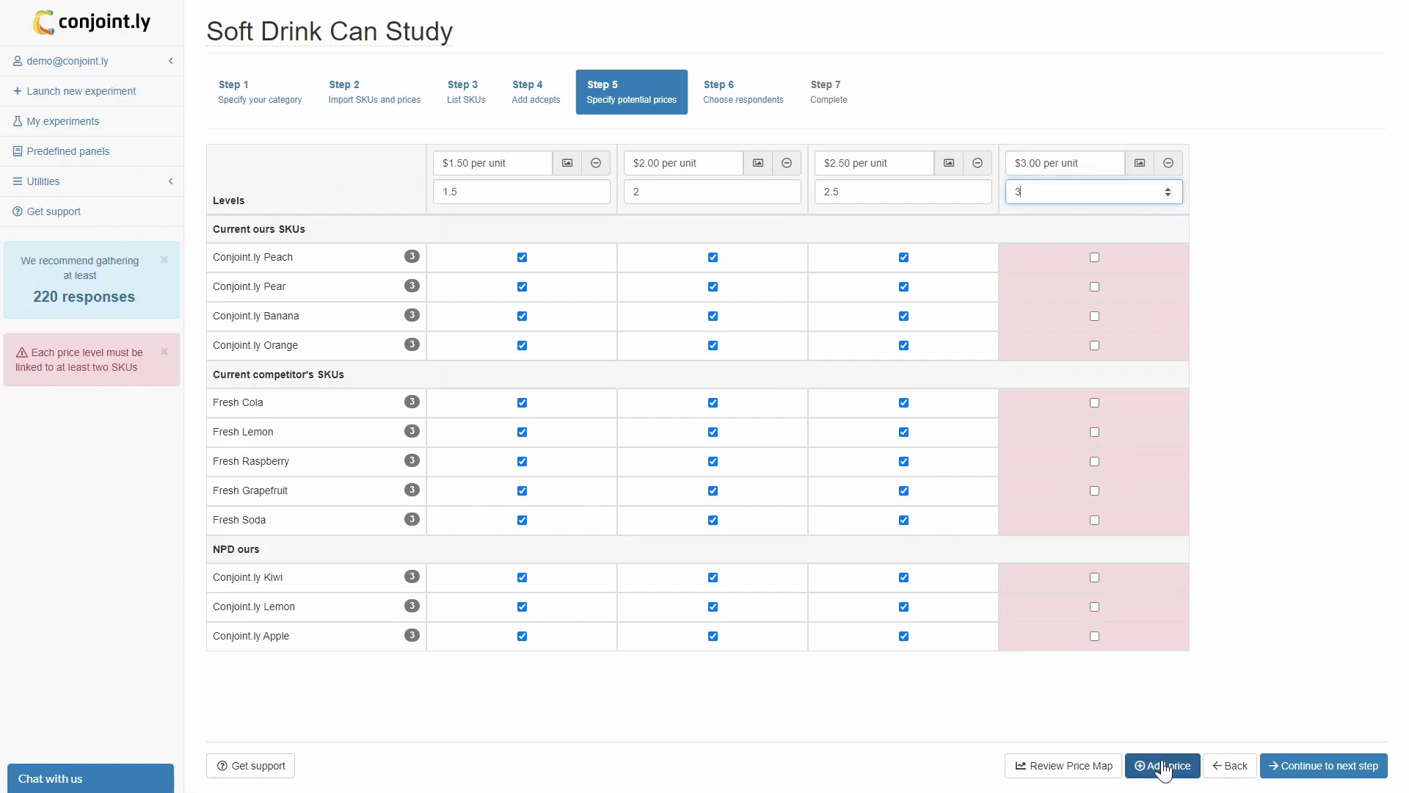
Link Conjoint.ly Peach, Banana, Kiwi, Lemon and Fresh Lemon, Grapefruit to $3.00.
click(1094, 257)
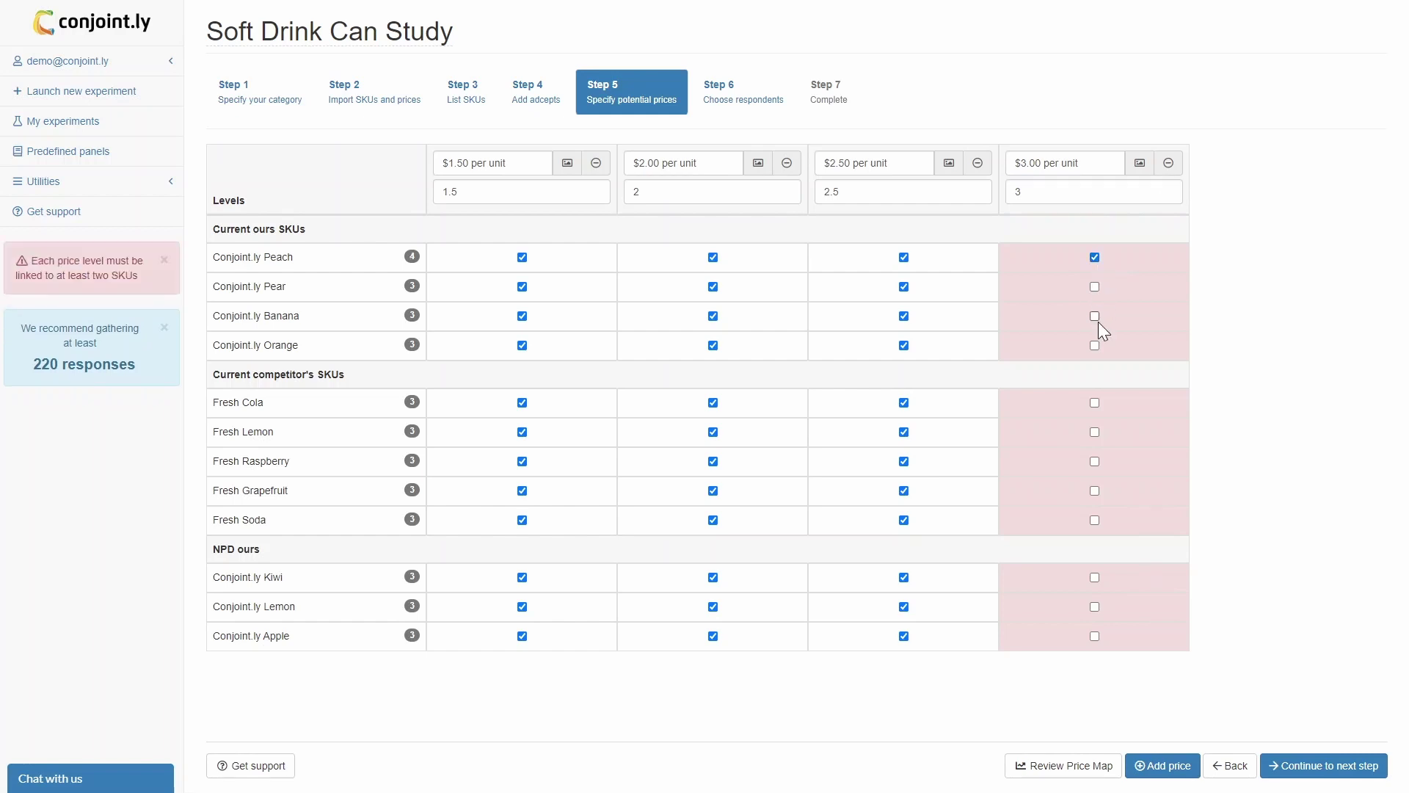
click(1095, 315)
click(1094, 432)
click(1094, 490)
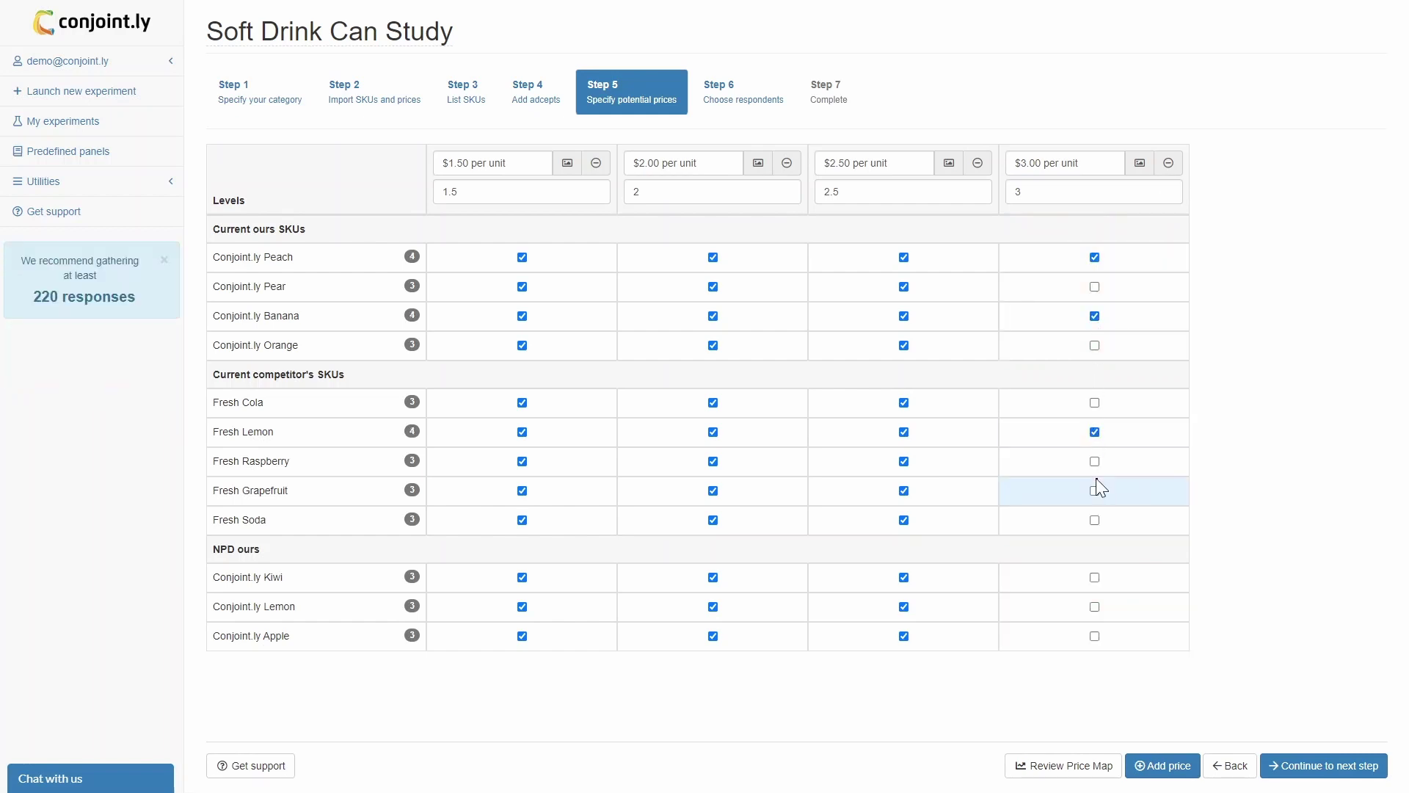
click(1094, 576)
click(1094, 617)
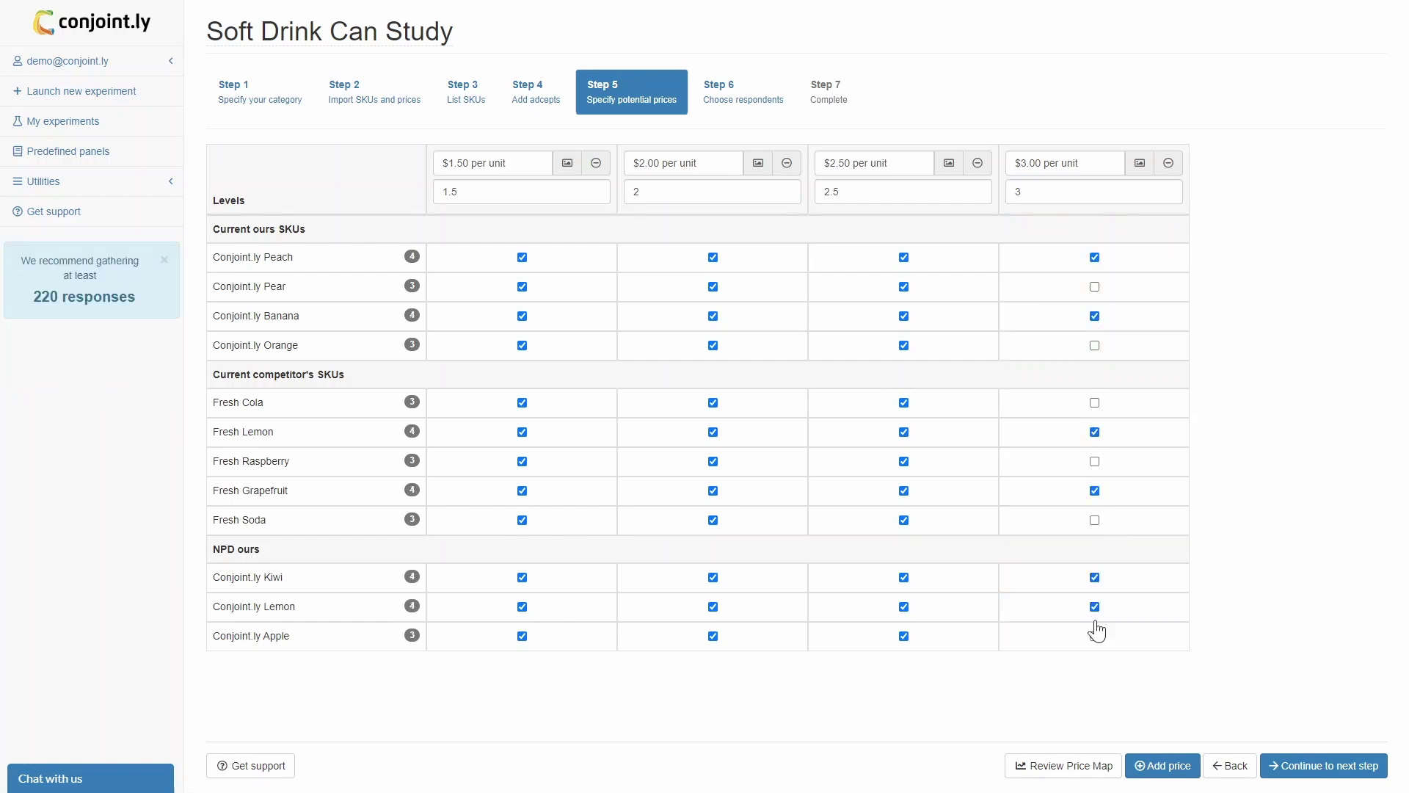
Add a fifth price level of $3.50 per unit.
click(1164, 766)
click(1219, 163)
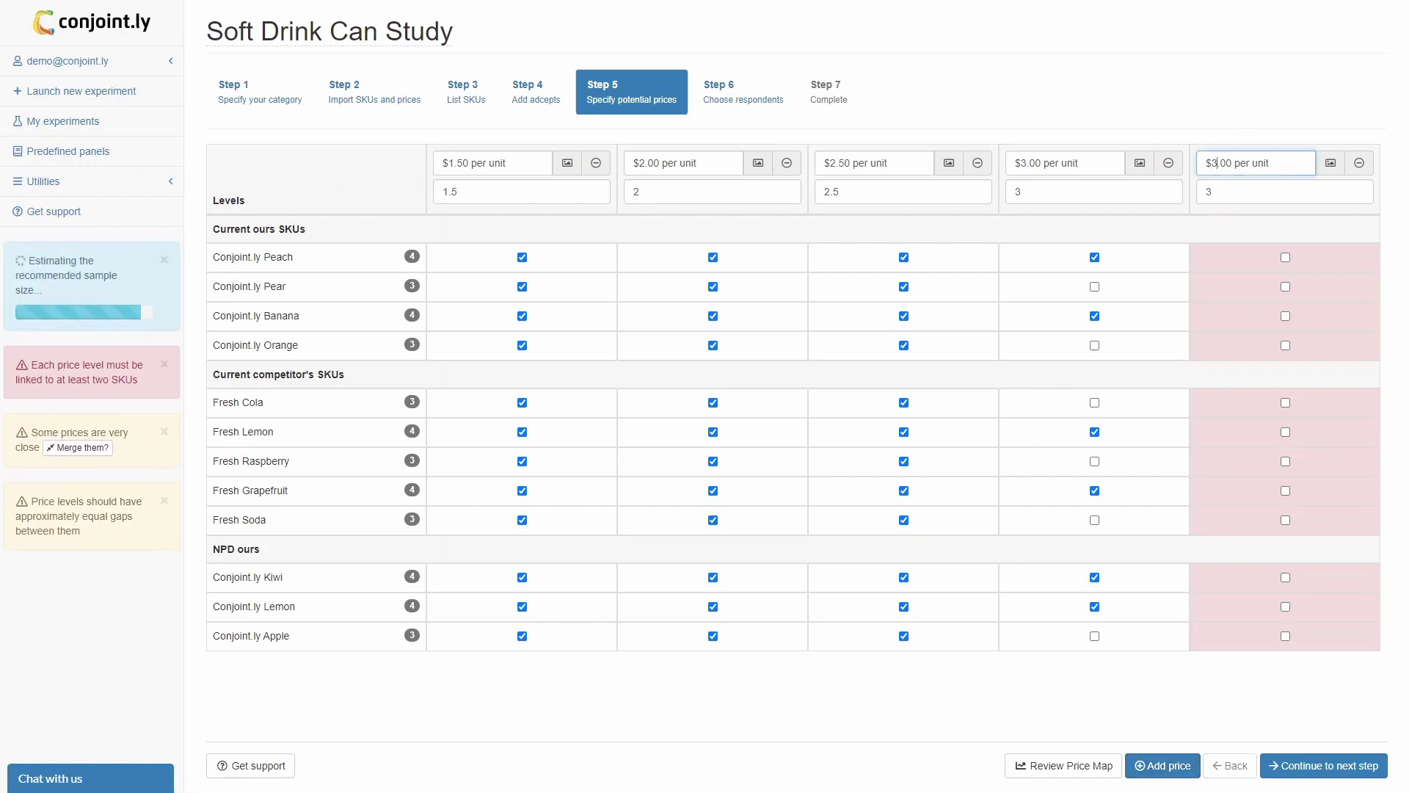
key(Delete)
text(5)
Link Peach, Pear, Banana, Kiwi, Lemon, Fresh Raspberry, Lemon, Cola to $3.50; add Pear, Raspberry, Cola at $3.00.
click(1285, 257)
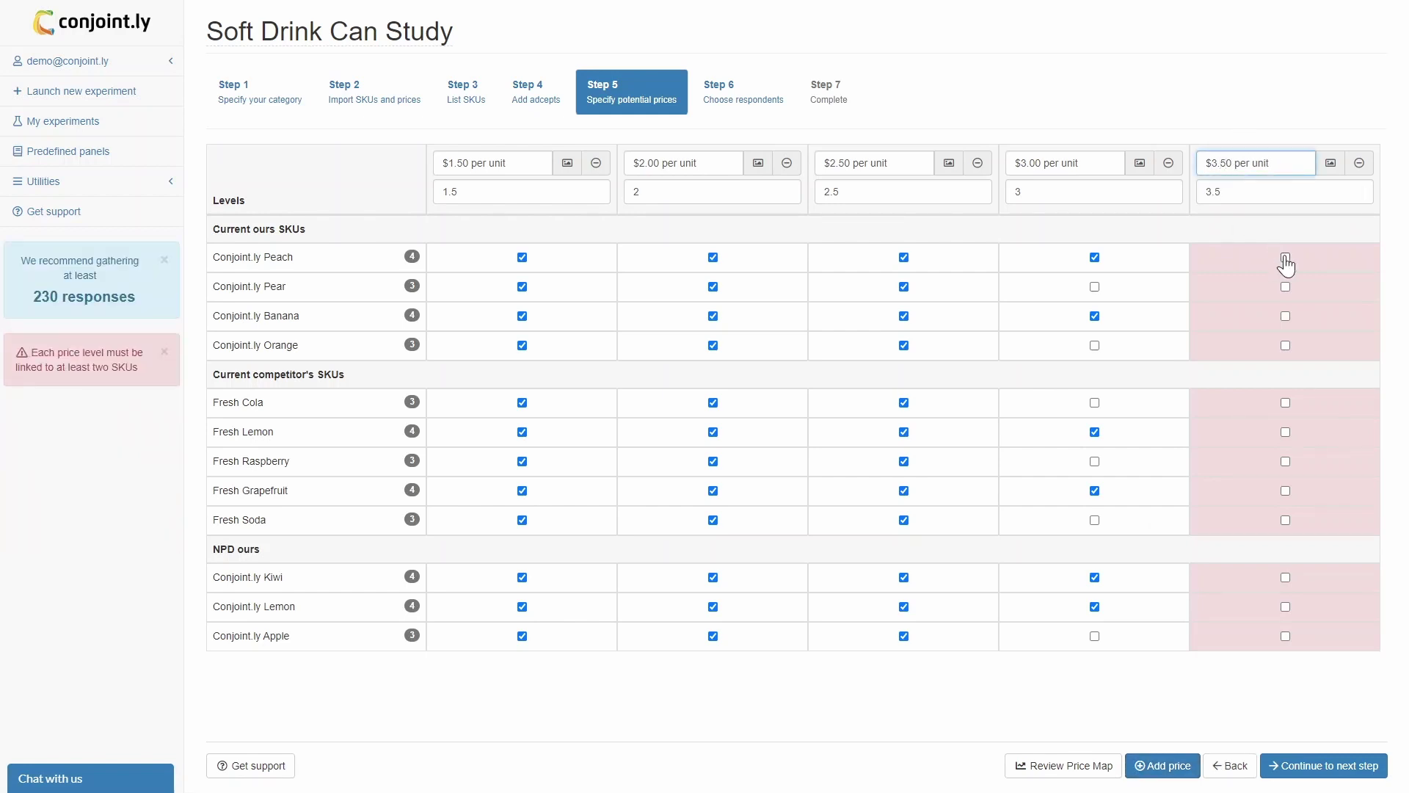
click(1285, 287)
click(1095, 287)
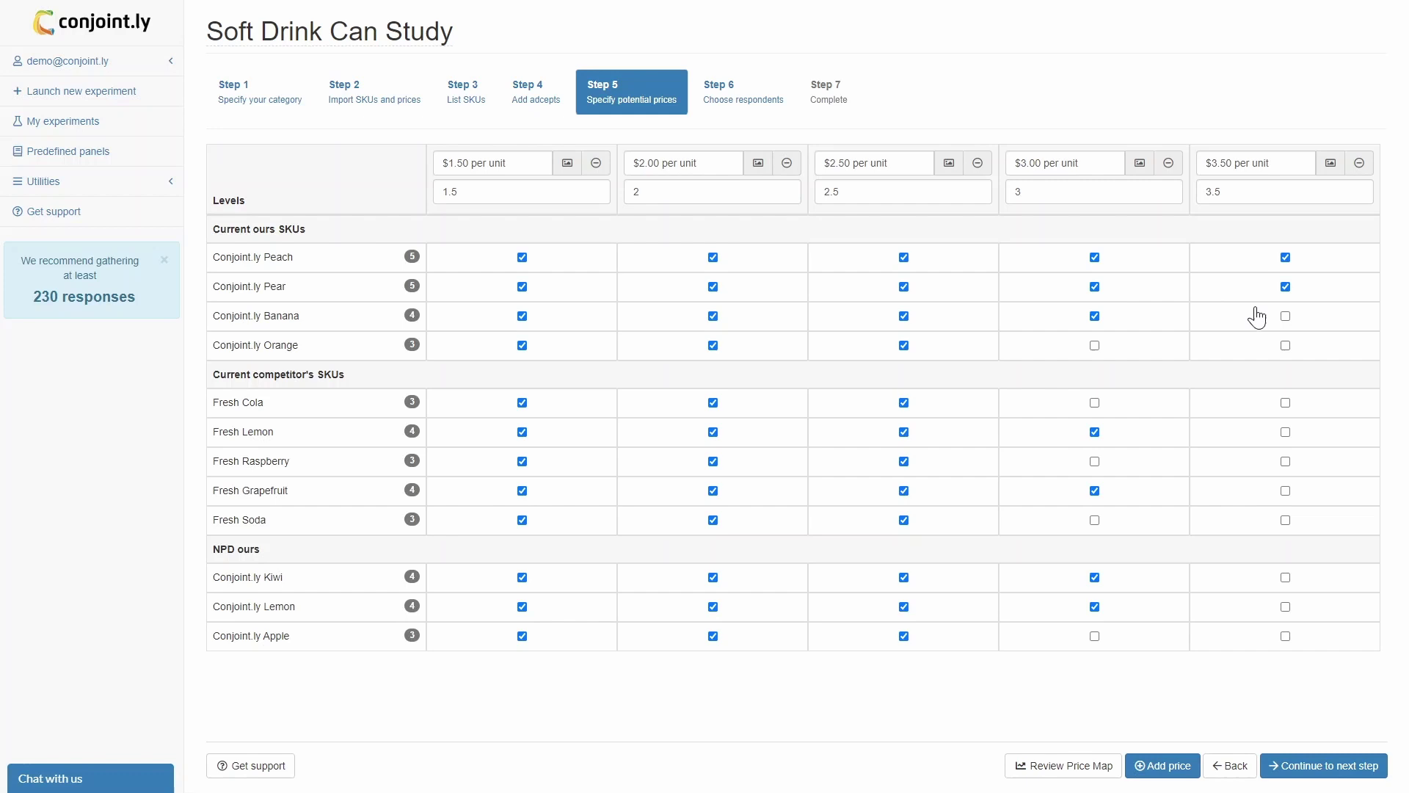
click(1285, 315)
click(1285, 461)
click(1285, 431)
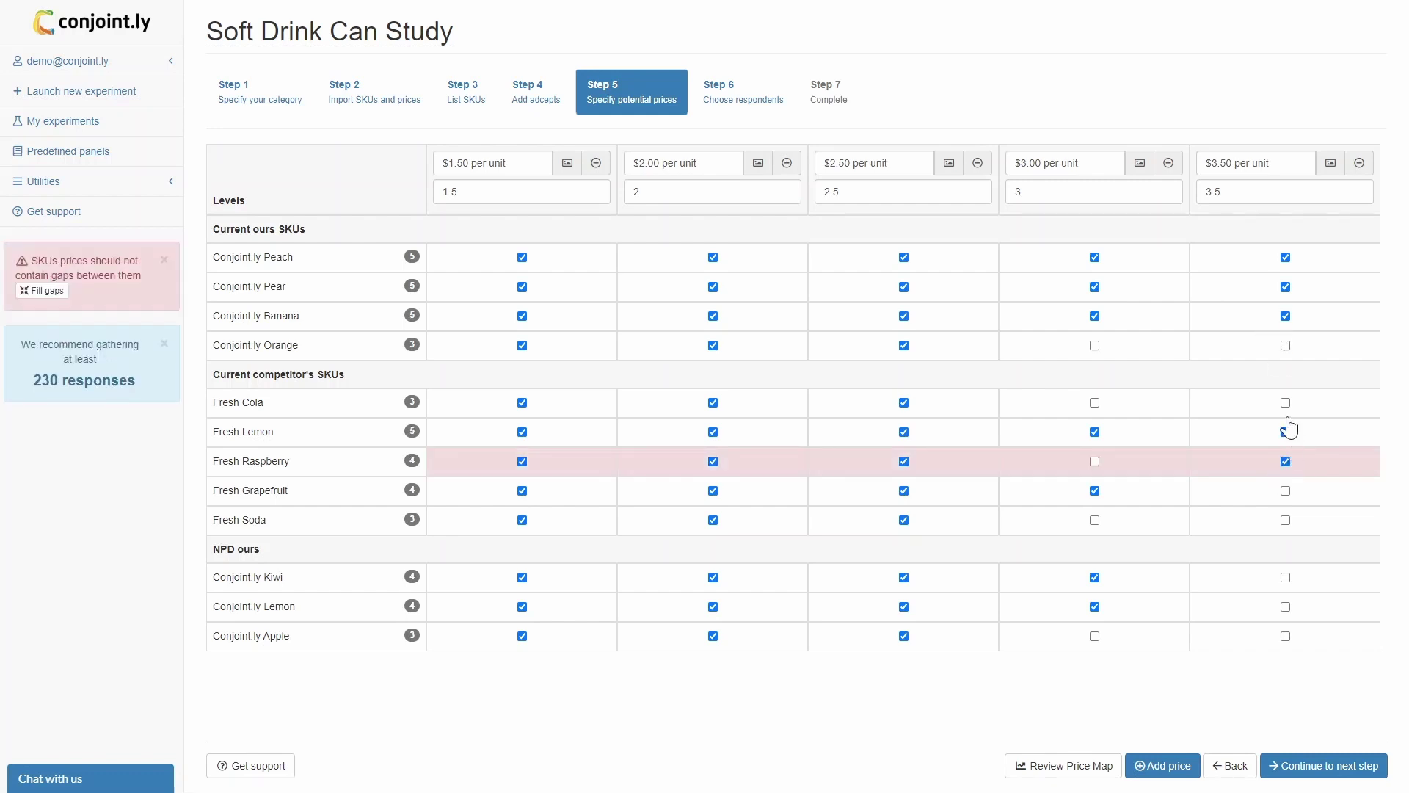
click(1285, 402)
click(1095, 461)
click(1095, 402)
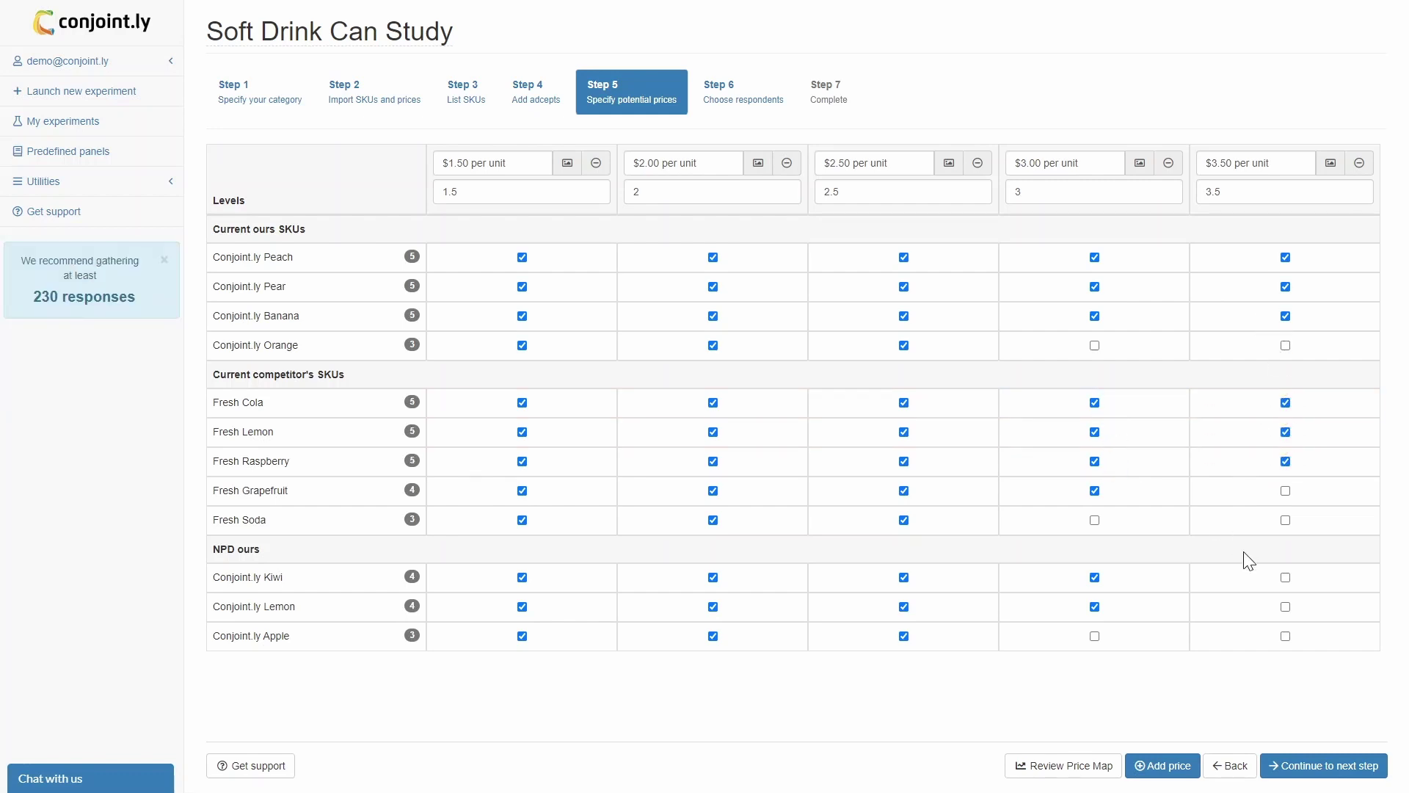
click(1285, 606)
click(1285, 577)
click(1055, 769)
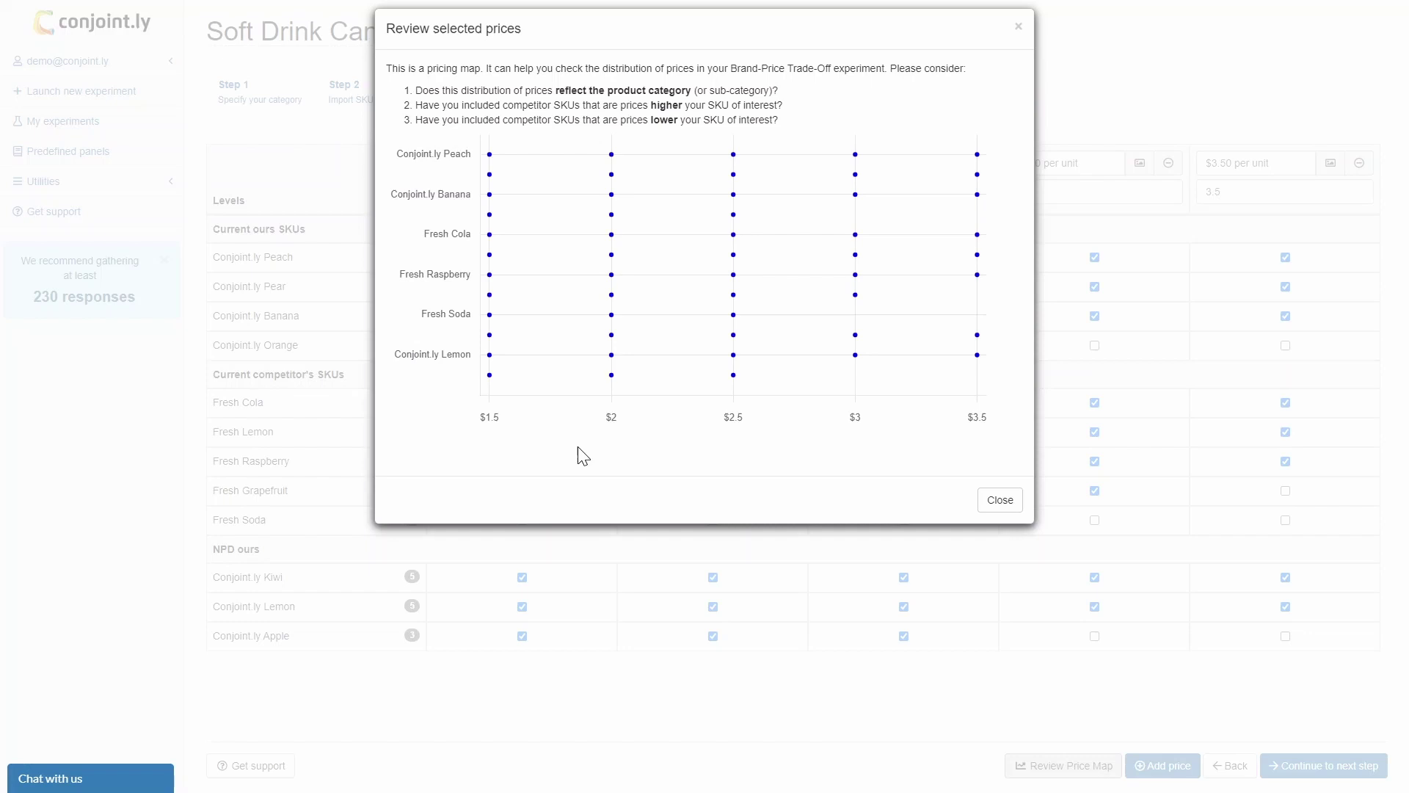
click(986, 504)
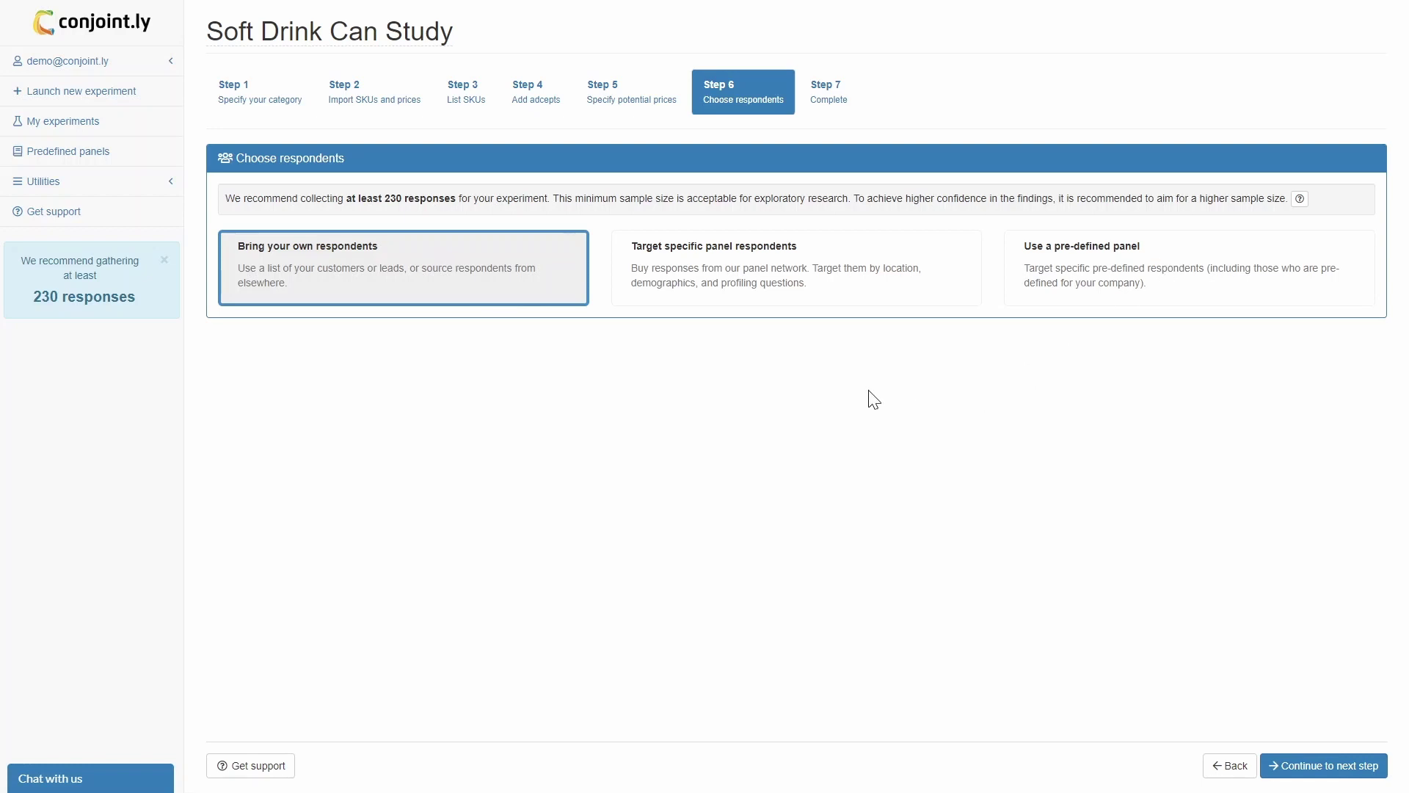
Choose 'Use a pre-defined panel' to recruit respondents.
click(1060, 283)
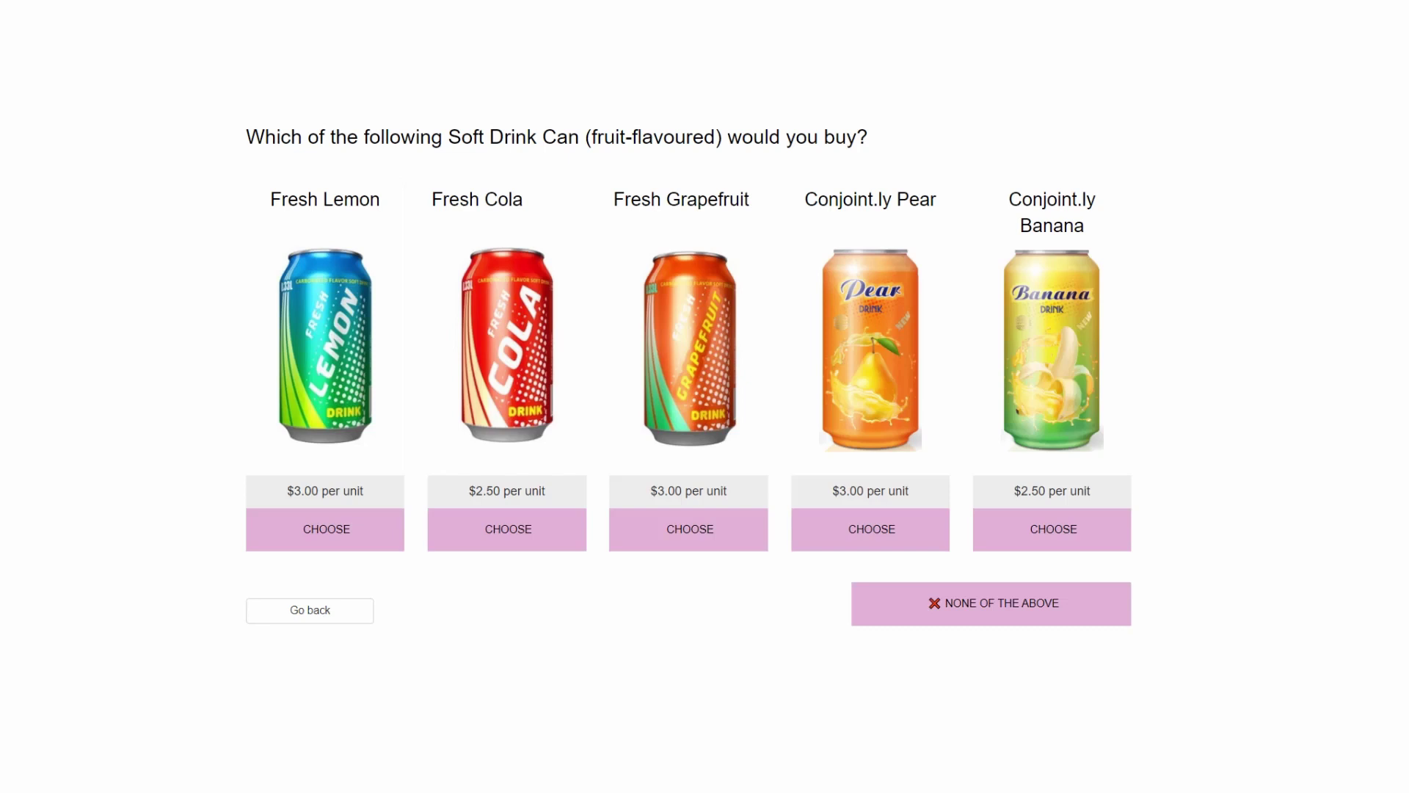
Answer the first choice set by choosing Conjoint.ly Pear.
click(314, 517)
click(515, 542)
click(724, 544)
click(899, 543)
Answer the second choice set by choosing Conjoint.ly Lemon.
click(375, 540)
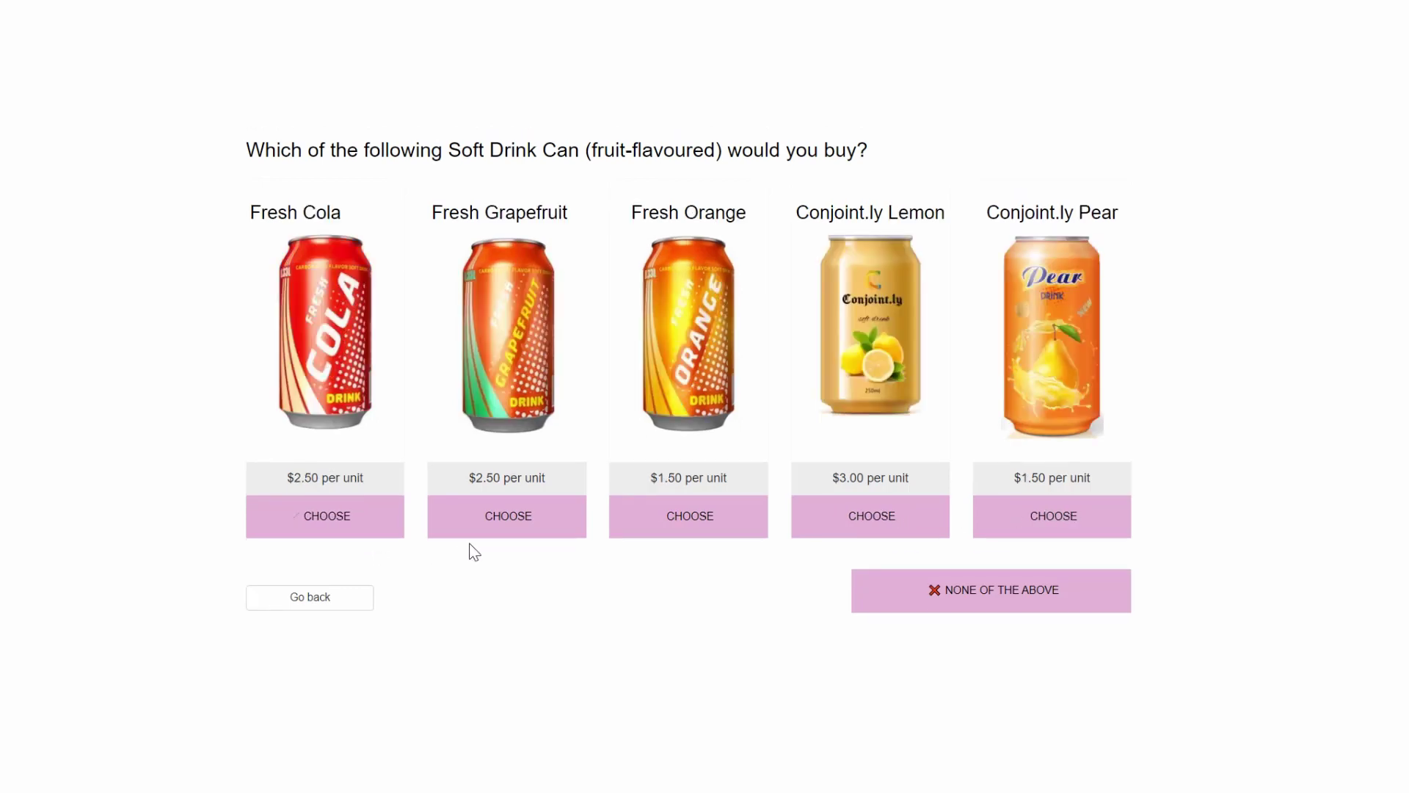
click(505, 528)
click(671, 523)
click(855, 527)
click(935, 527)
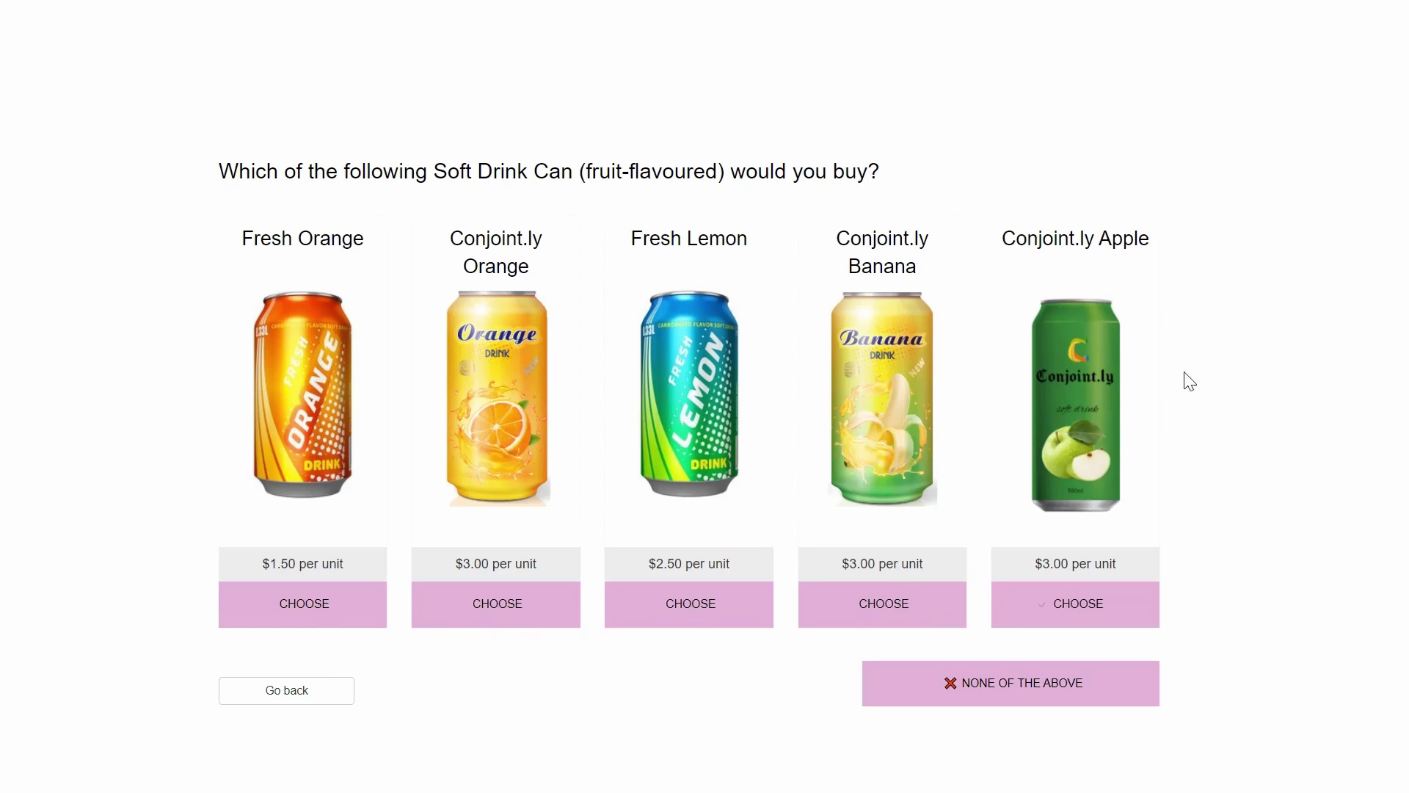
Answer the can choice, associate Tasty with Fresh Grapefruit, and enter 1 as too cheap.
click(1139, 671)
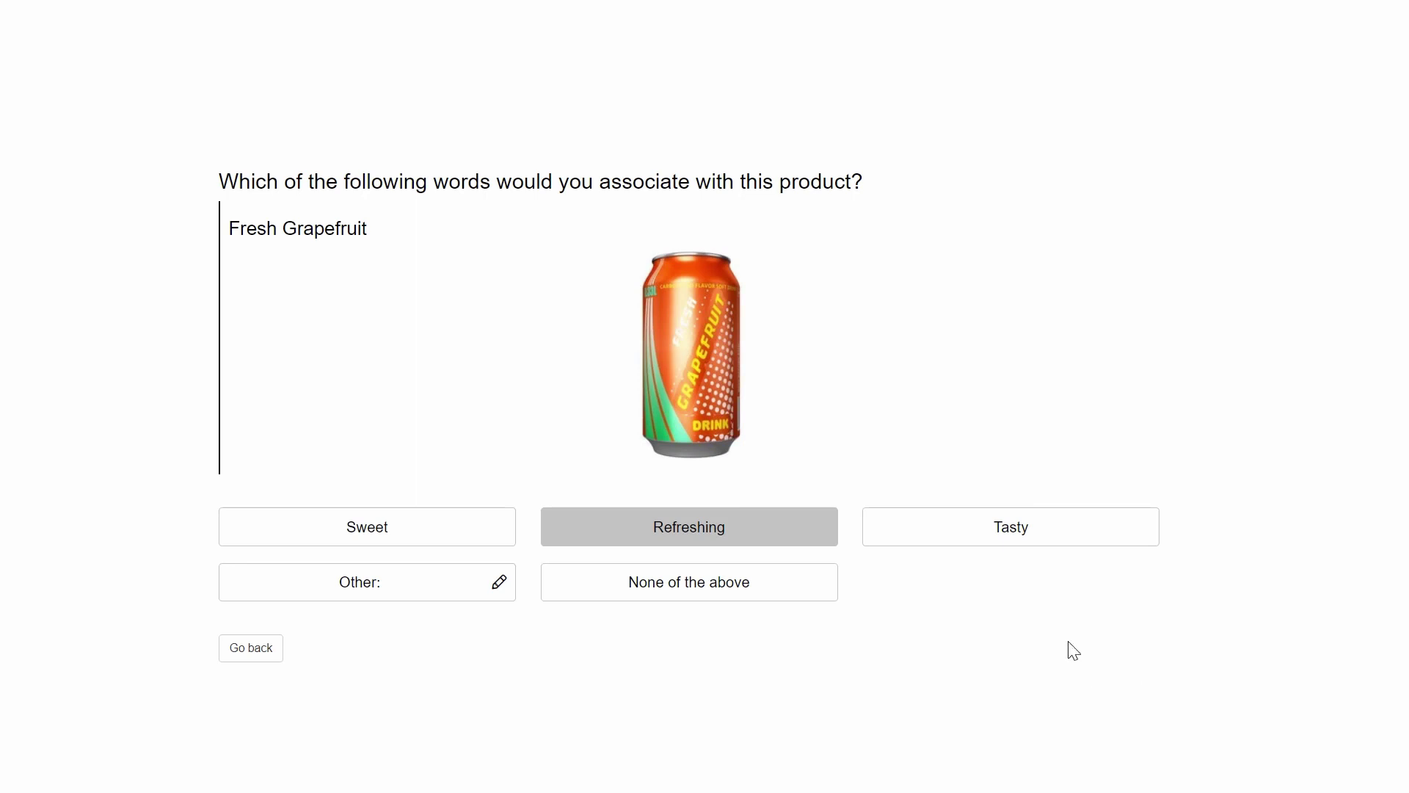
click(1051, 551)
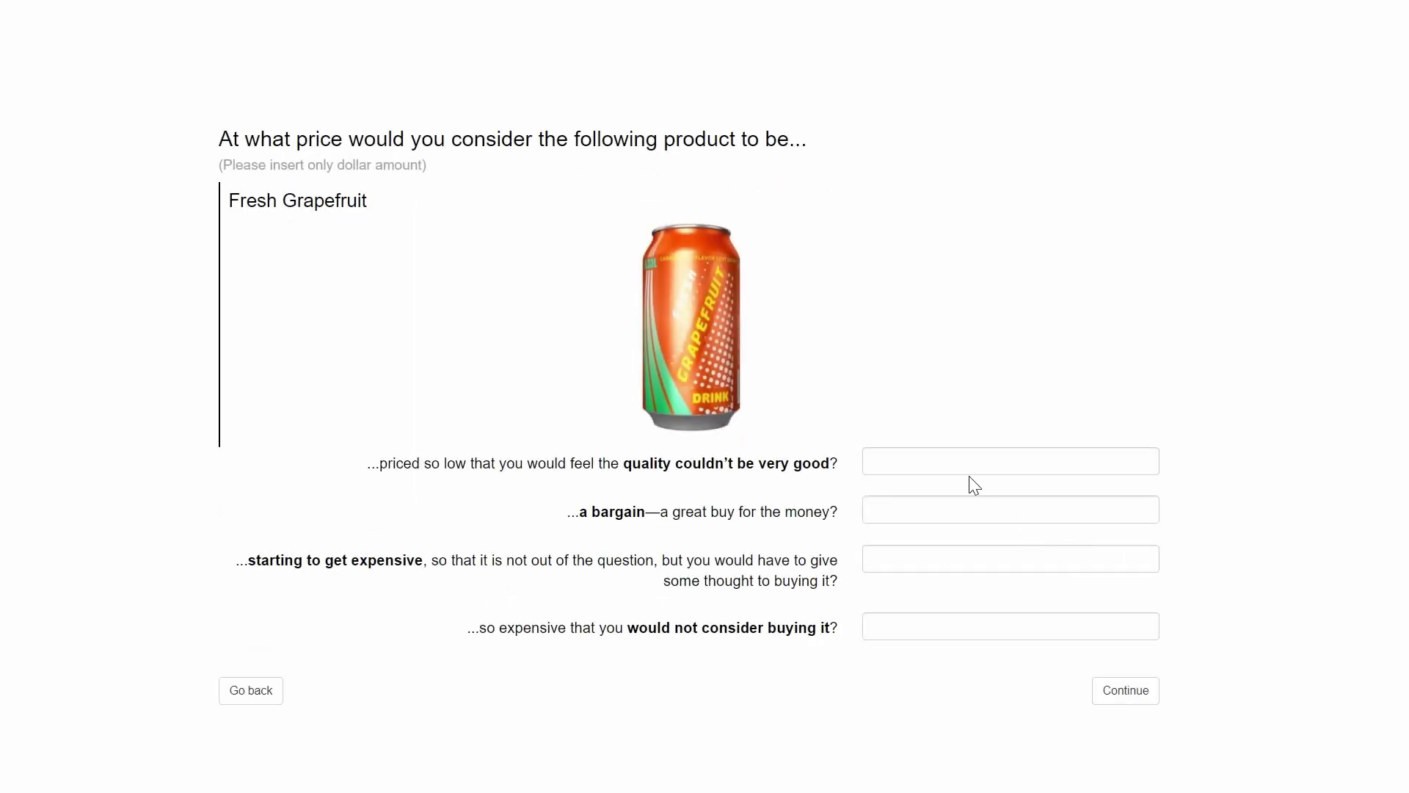
click(1144, 460)
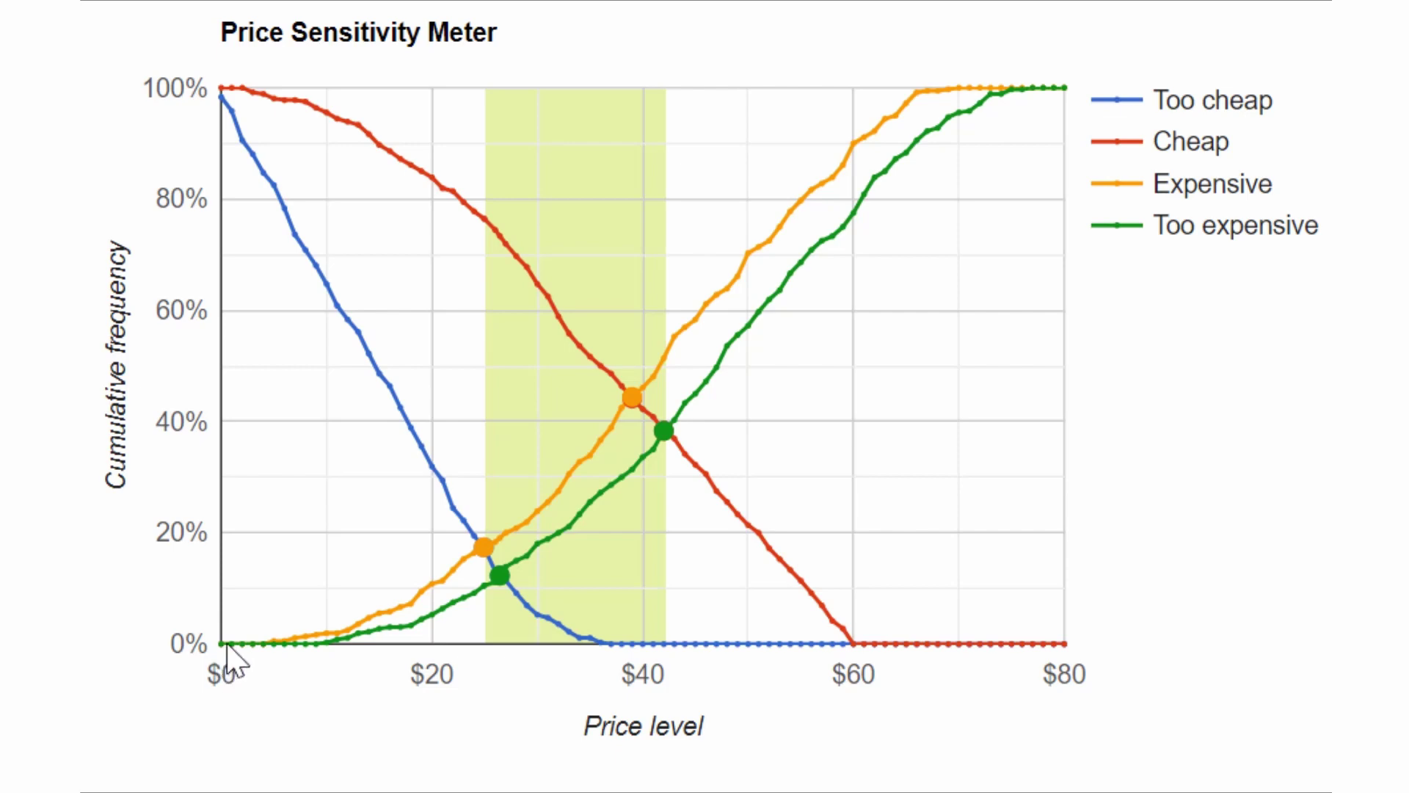
Prepare an Excel export with charts included for simulation worksheets.
mouse_move(240, 643)
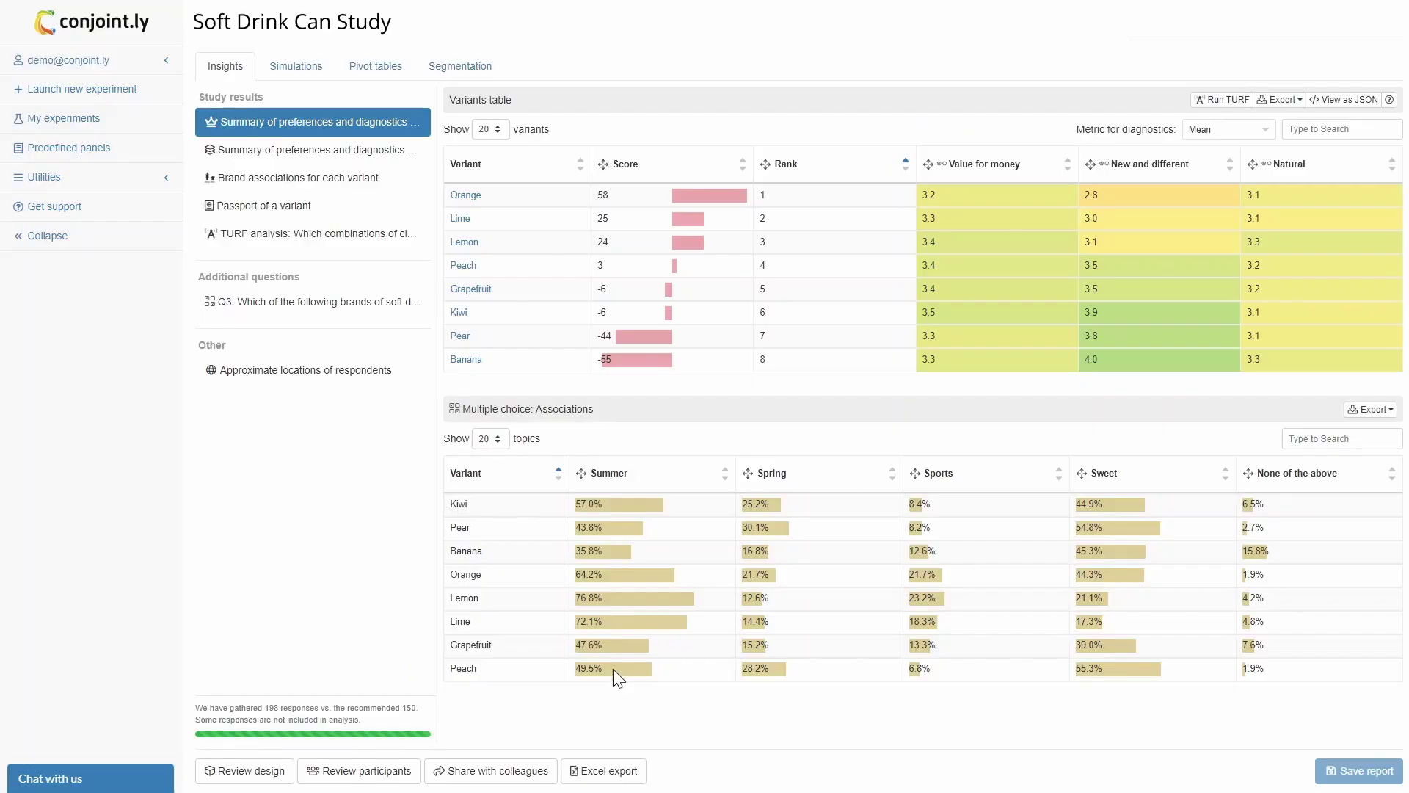
click(608, 770)
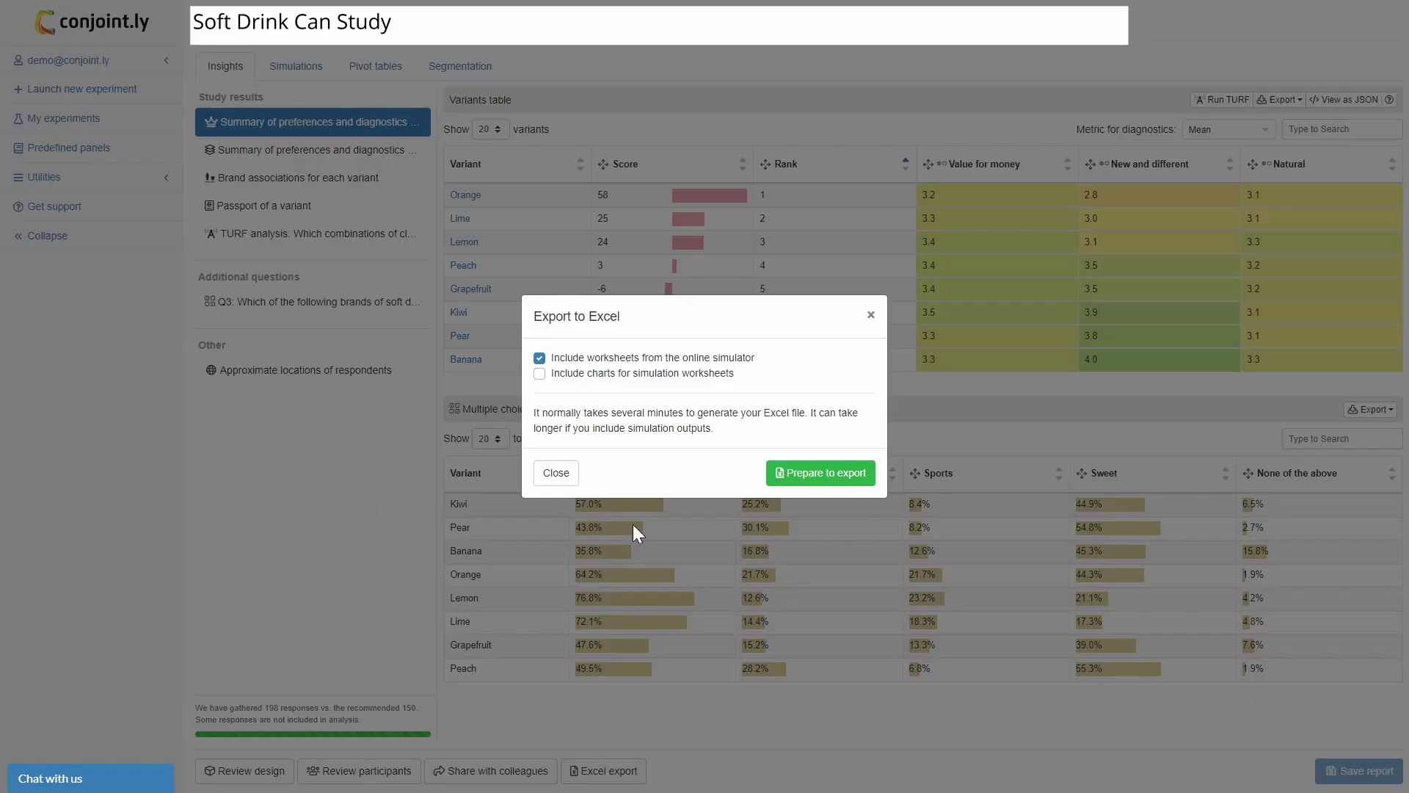
click(600, 375)
click(805, 485)
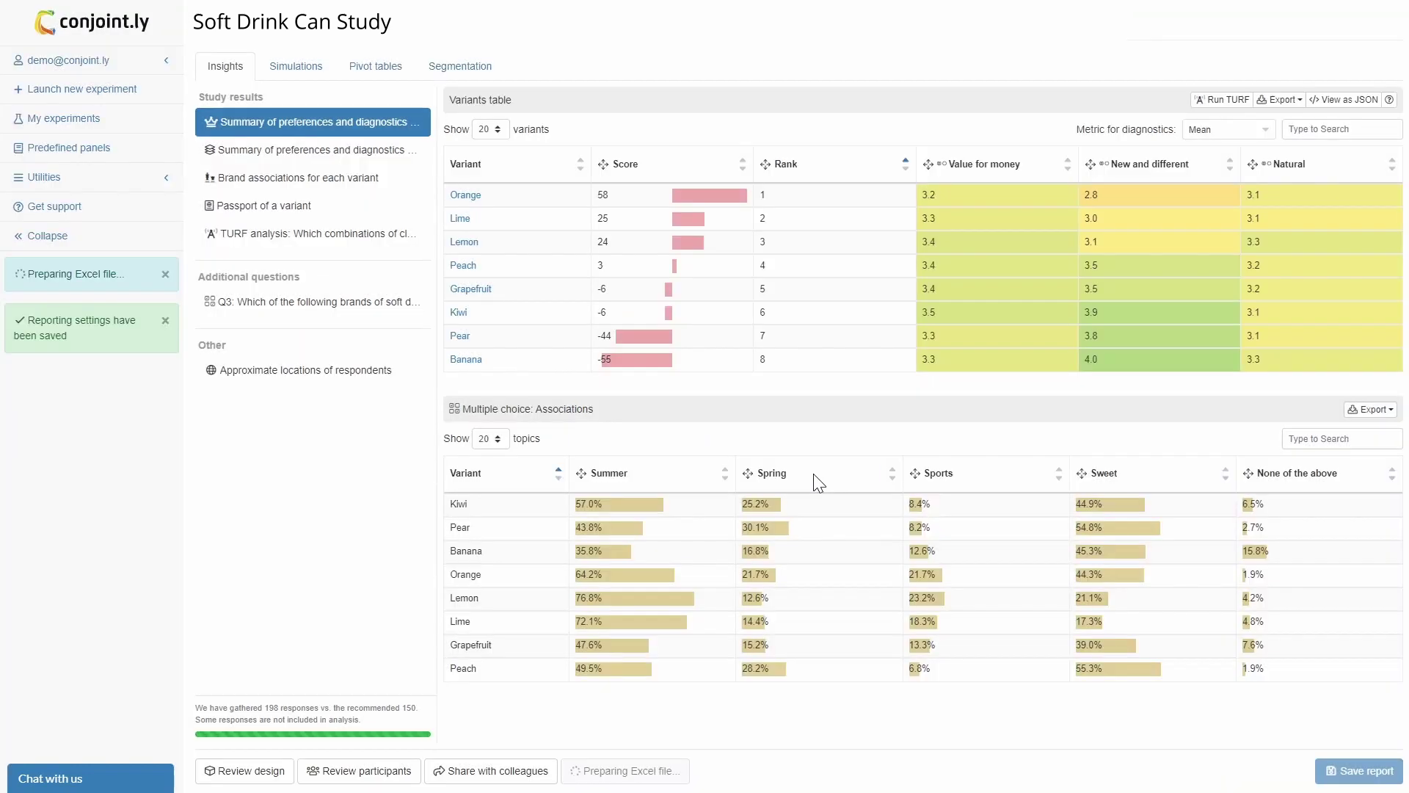